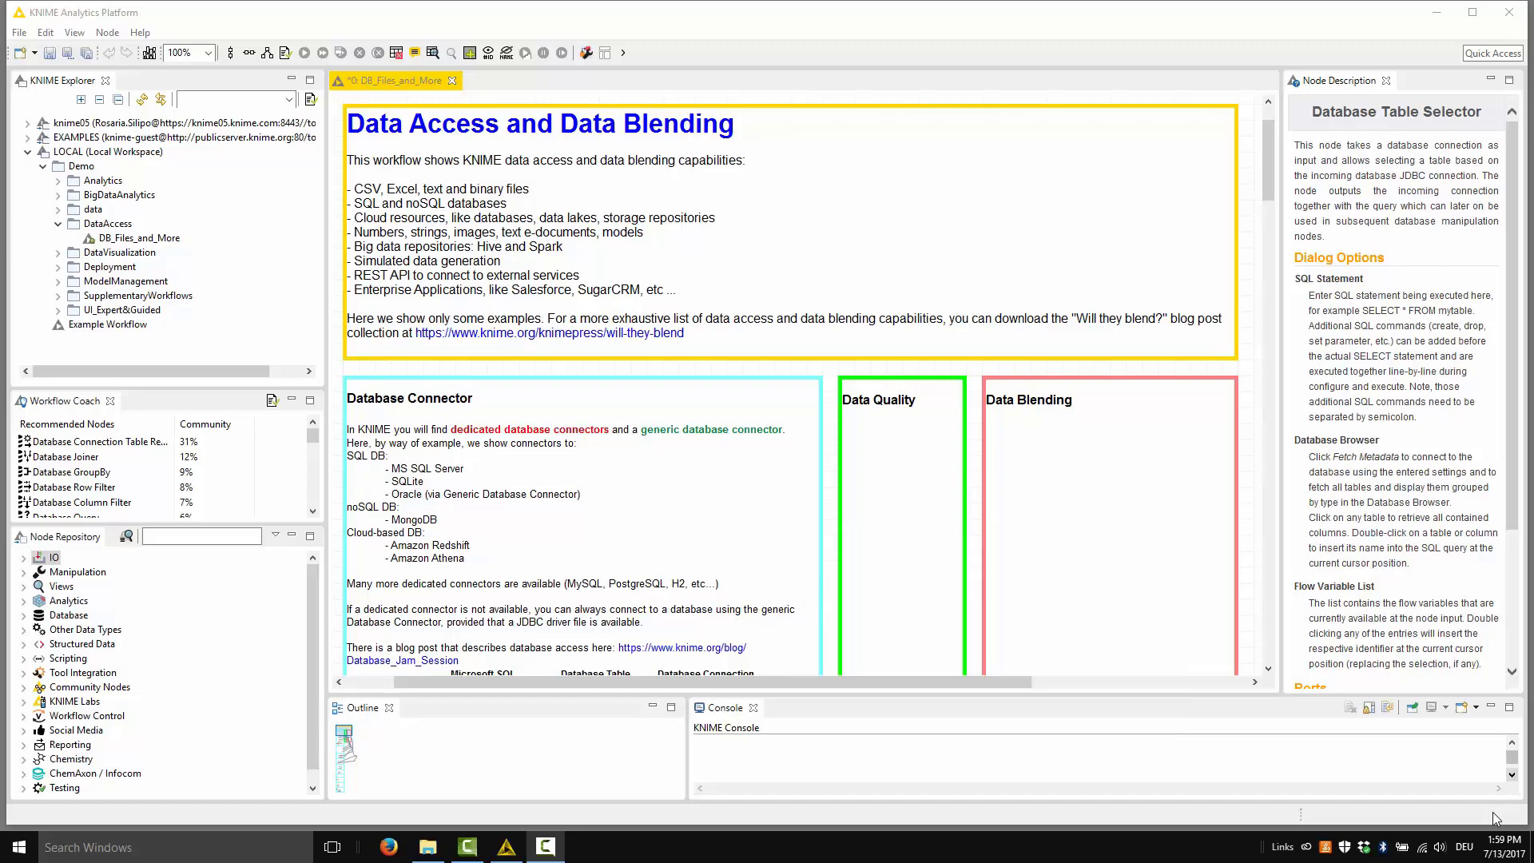
Scroll past the intro annotation to the Database Connector section of the workflow.
scroll(1216, 669, down, 3)
scroll(1216, 670, down, 2)
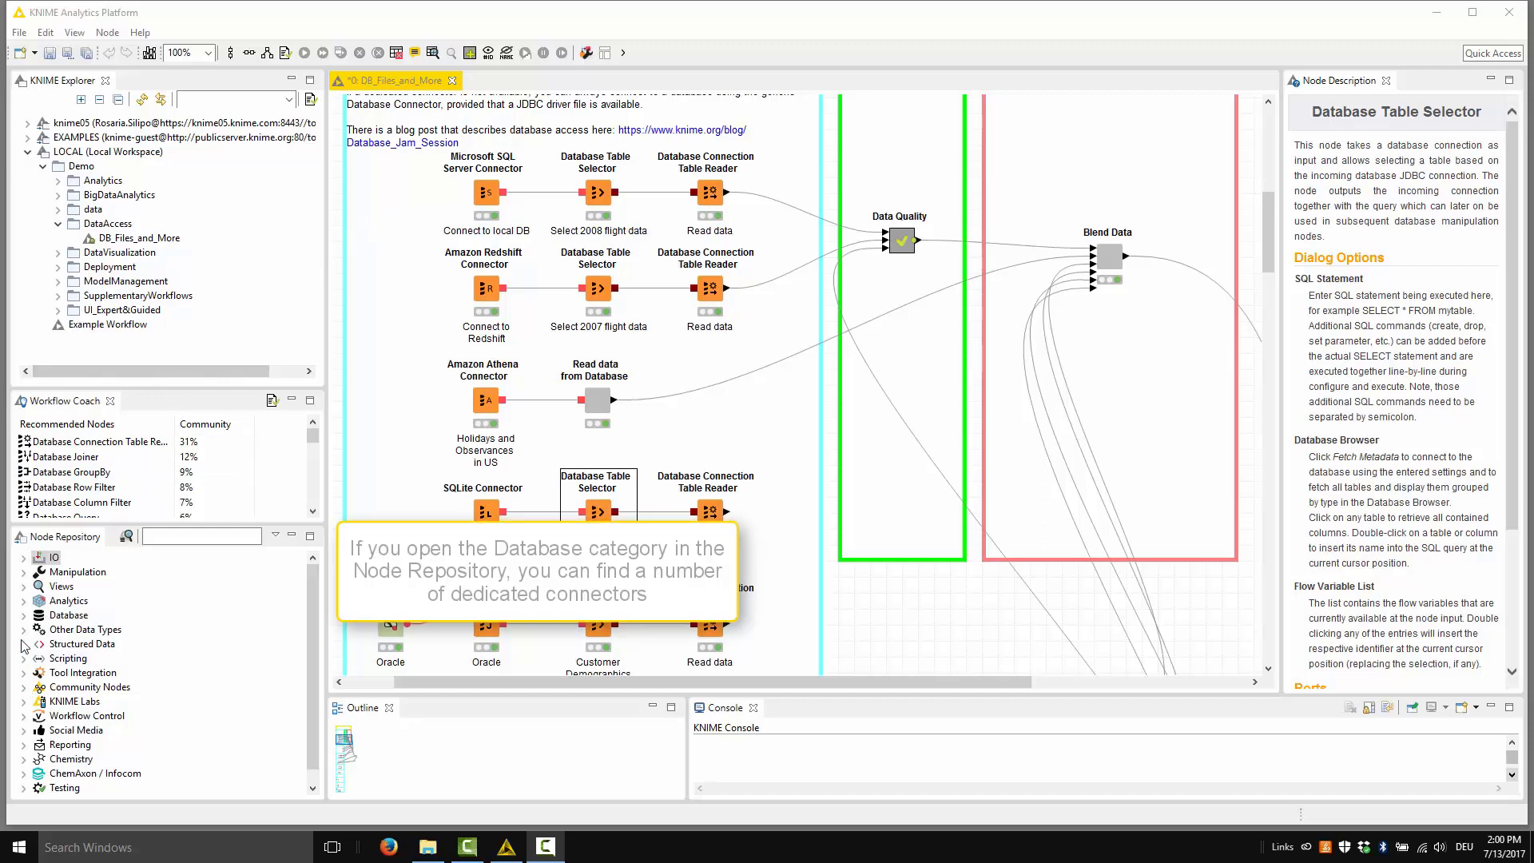
Expand Database and its Connector and Manipulation folders in the Node Repository, reaching Utility.
click(23, 615)
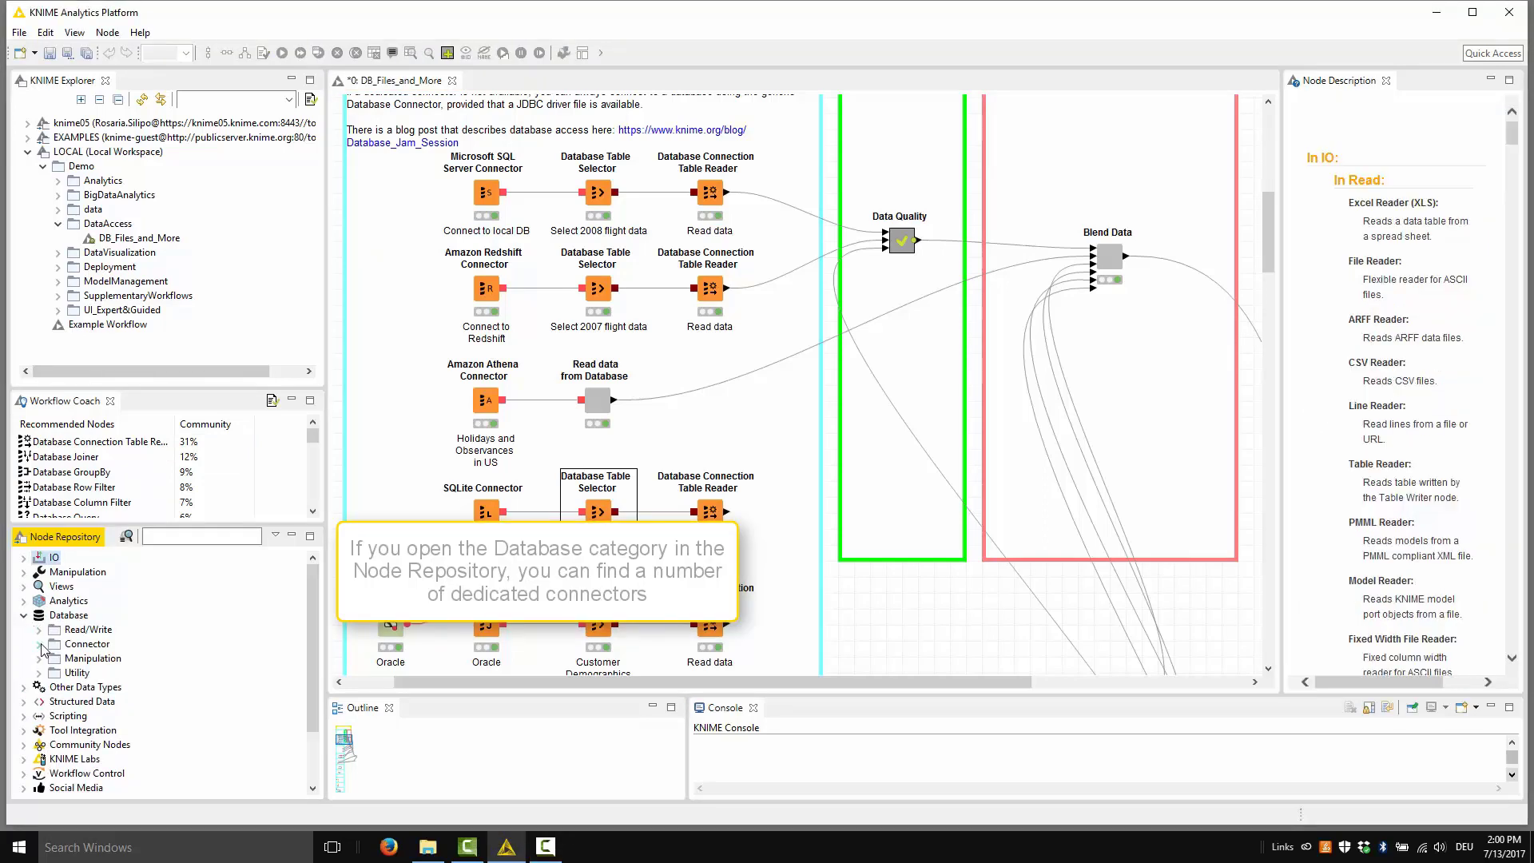
click(40, 644)
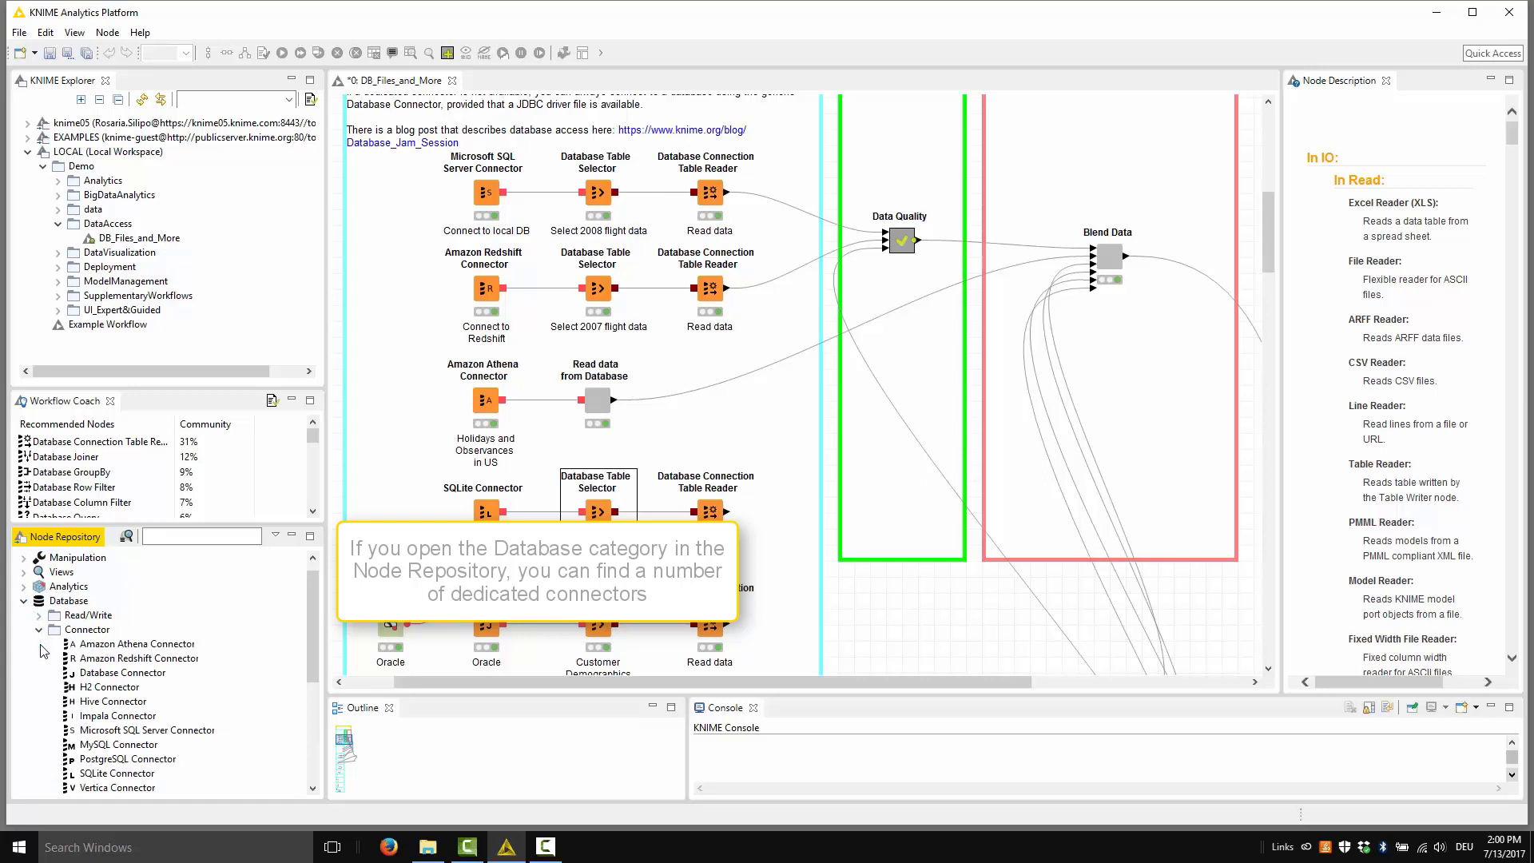
scroll(80, 647, down, 1)
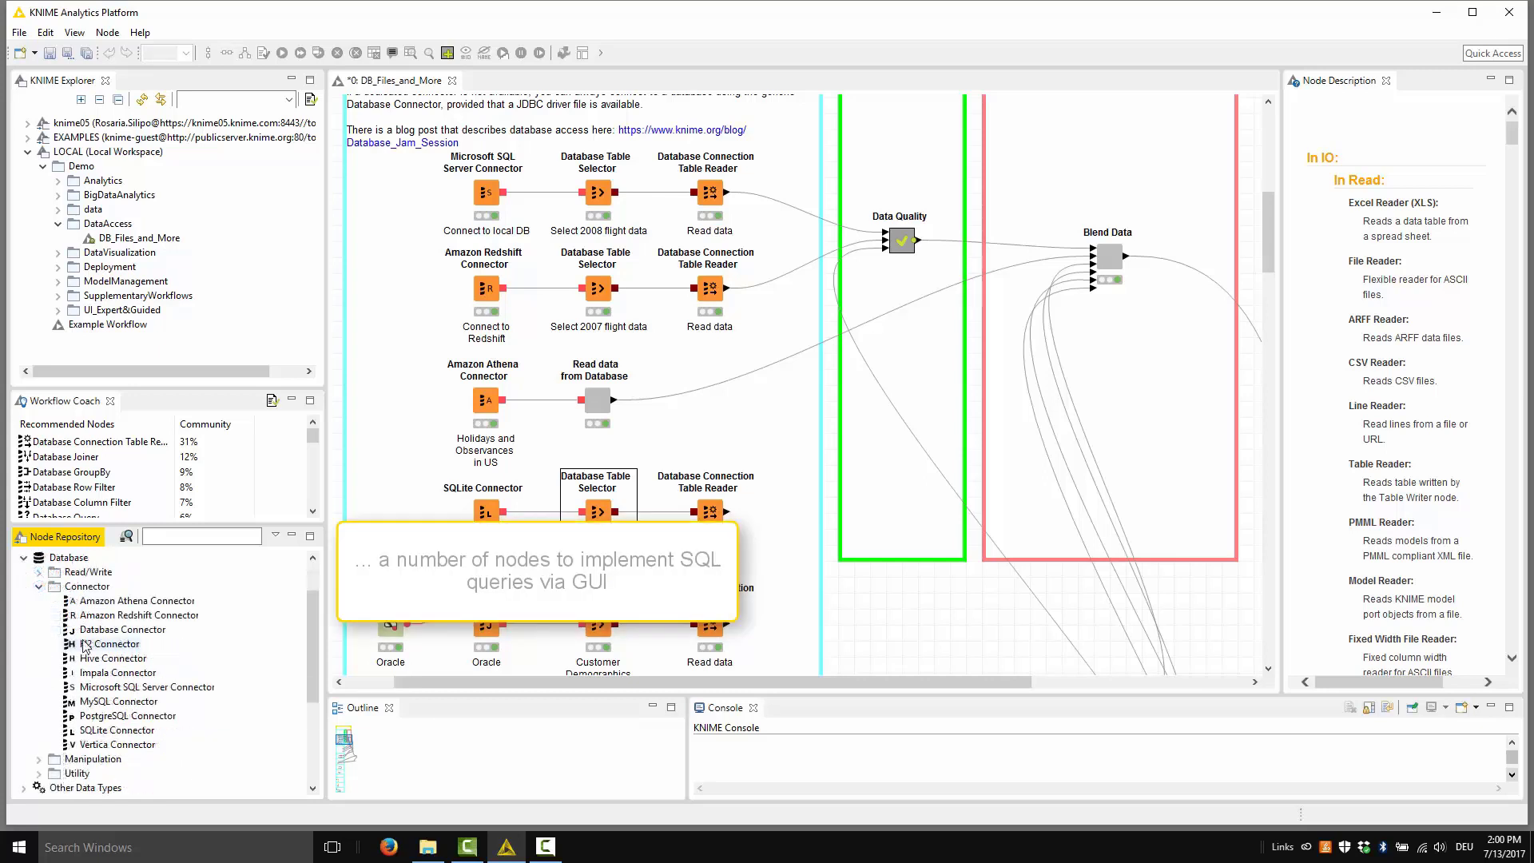
click(42, 759)
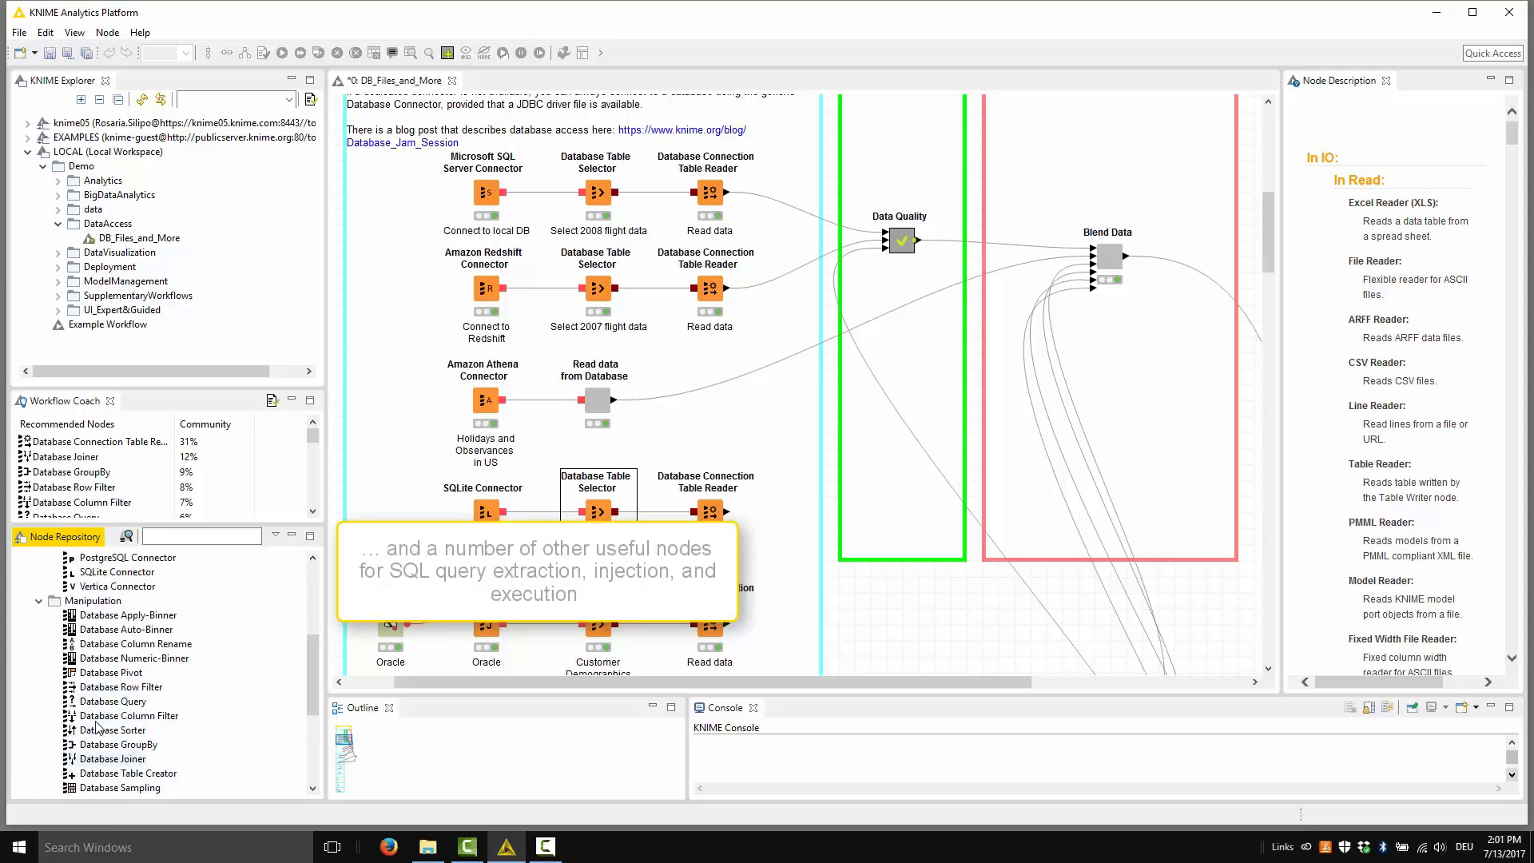
scroll(96, 727, down, 3)
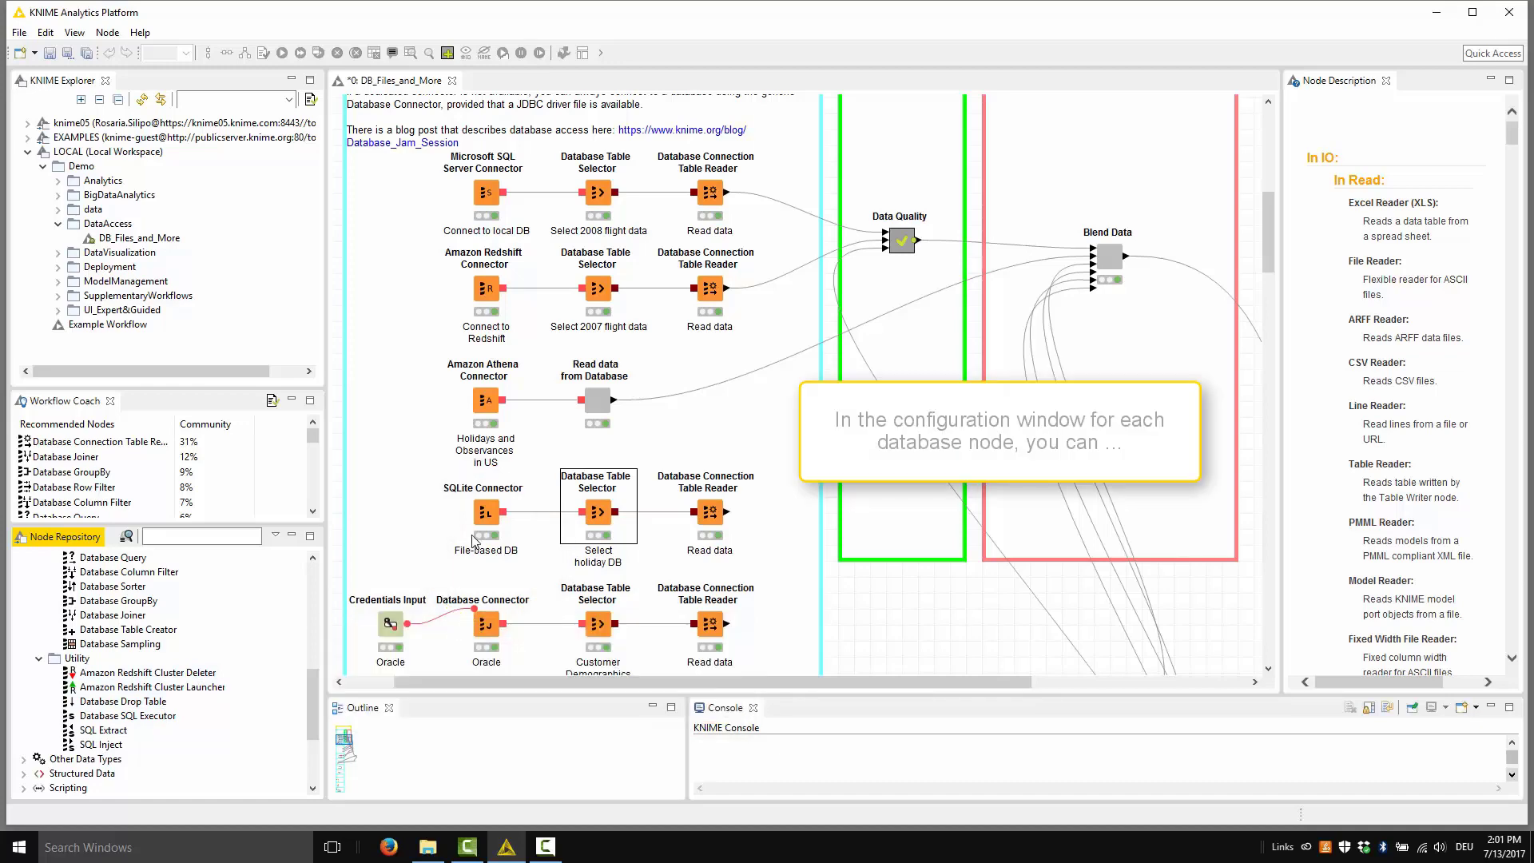
right_click(605, 514)
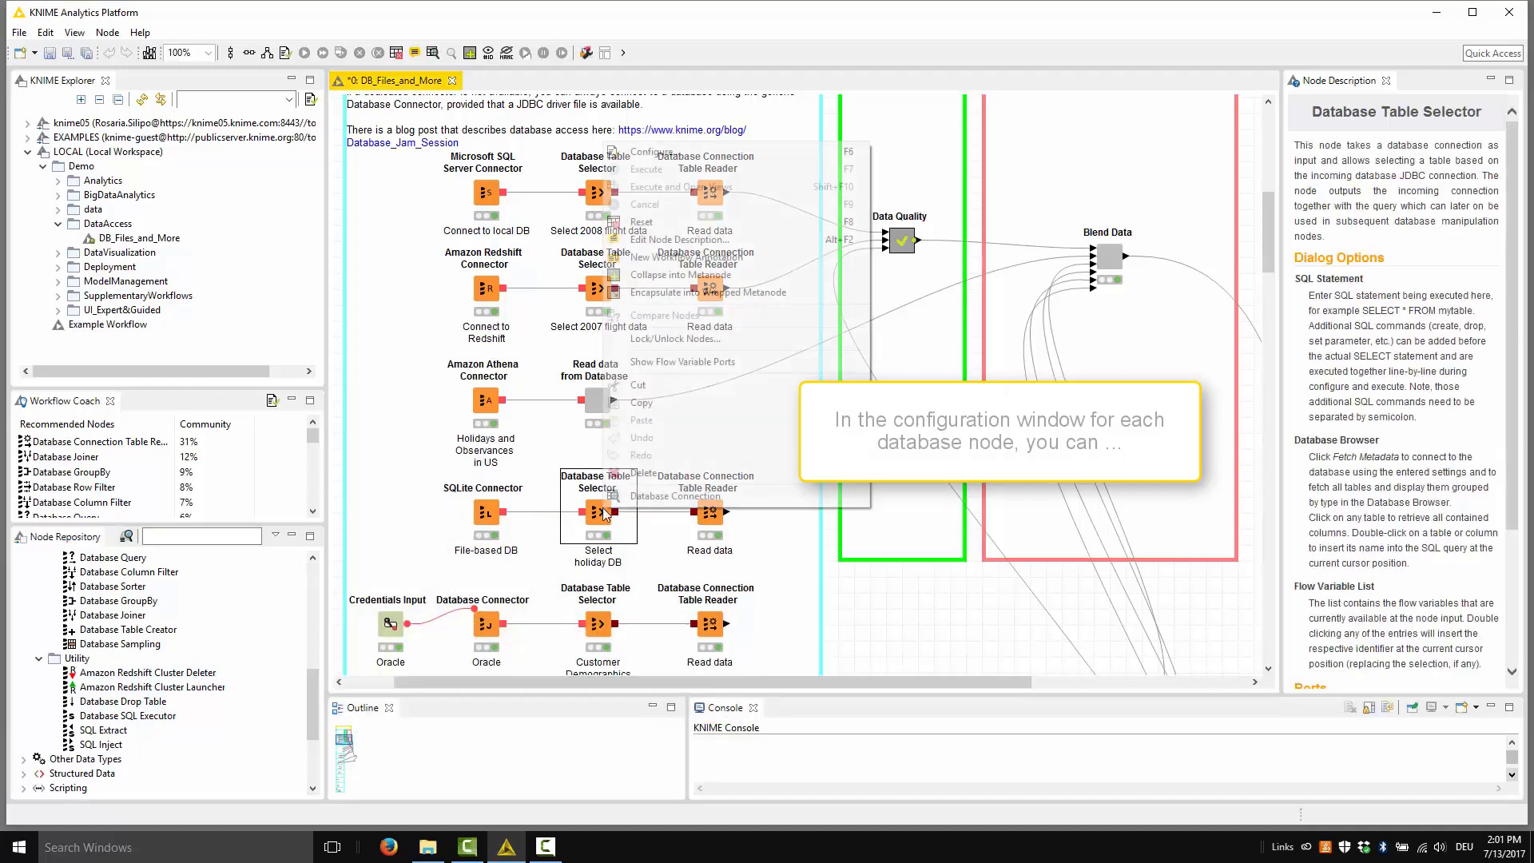
click(679, 152)
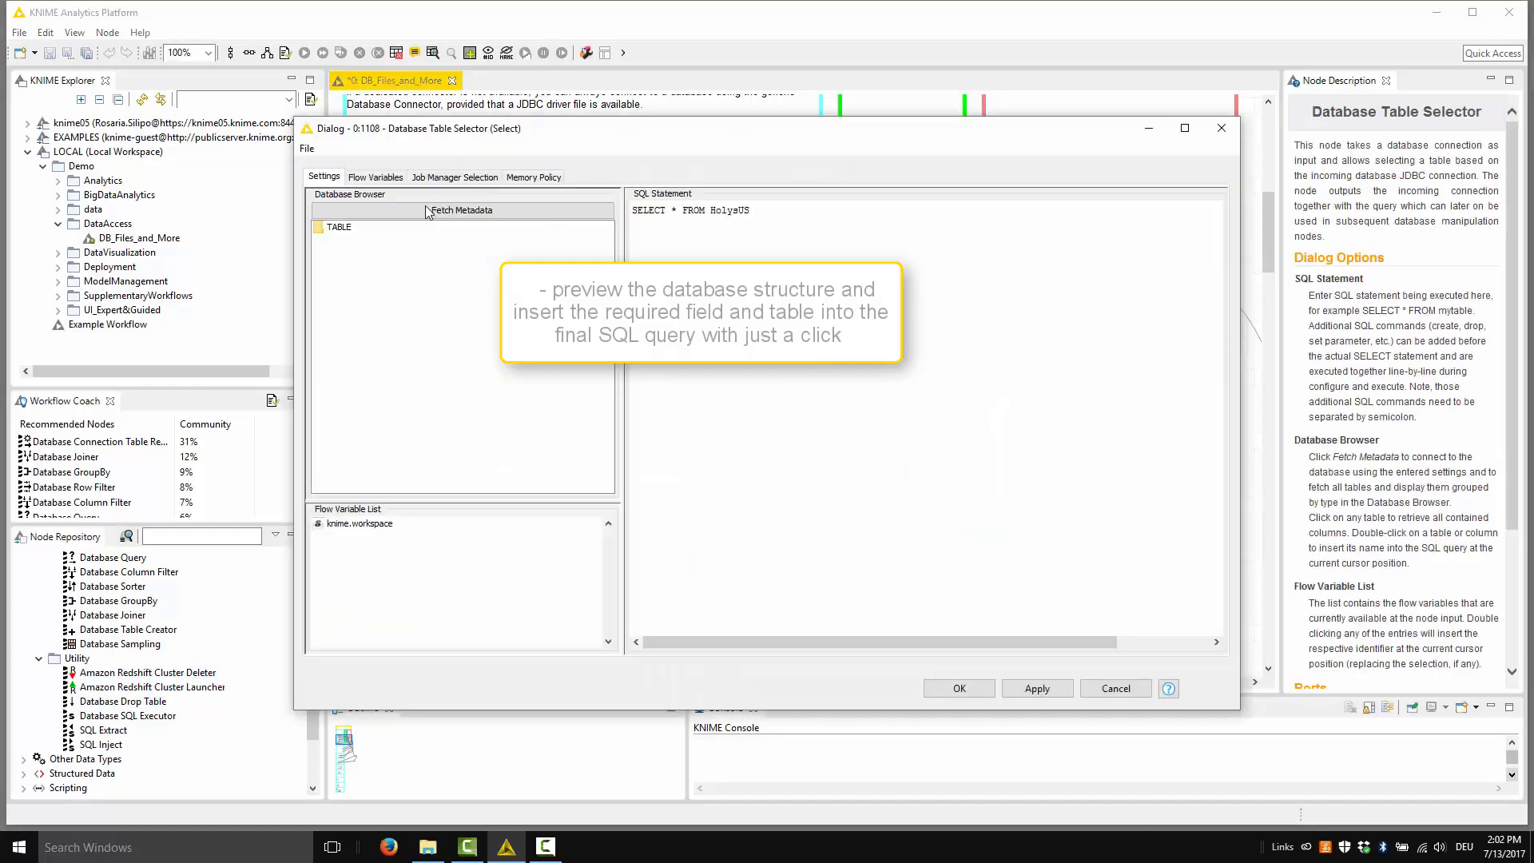
click(408, 214)
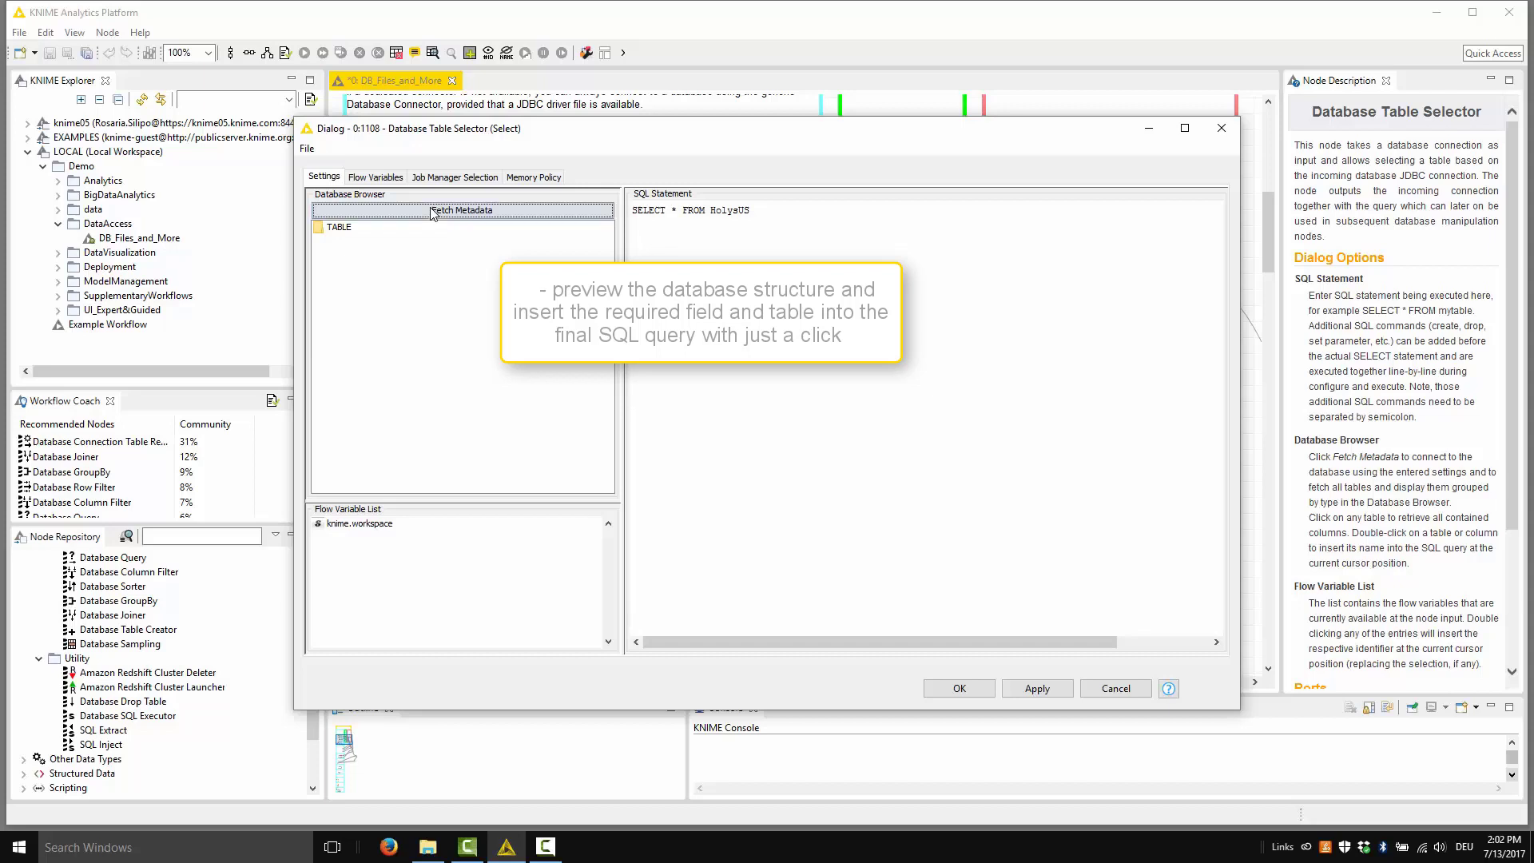
double_click(340, 227)
click(354, 242)
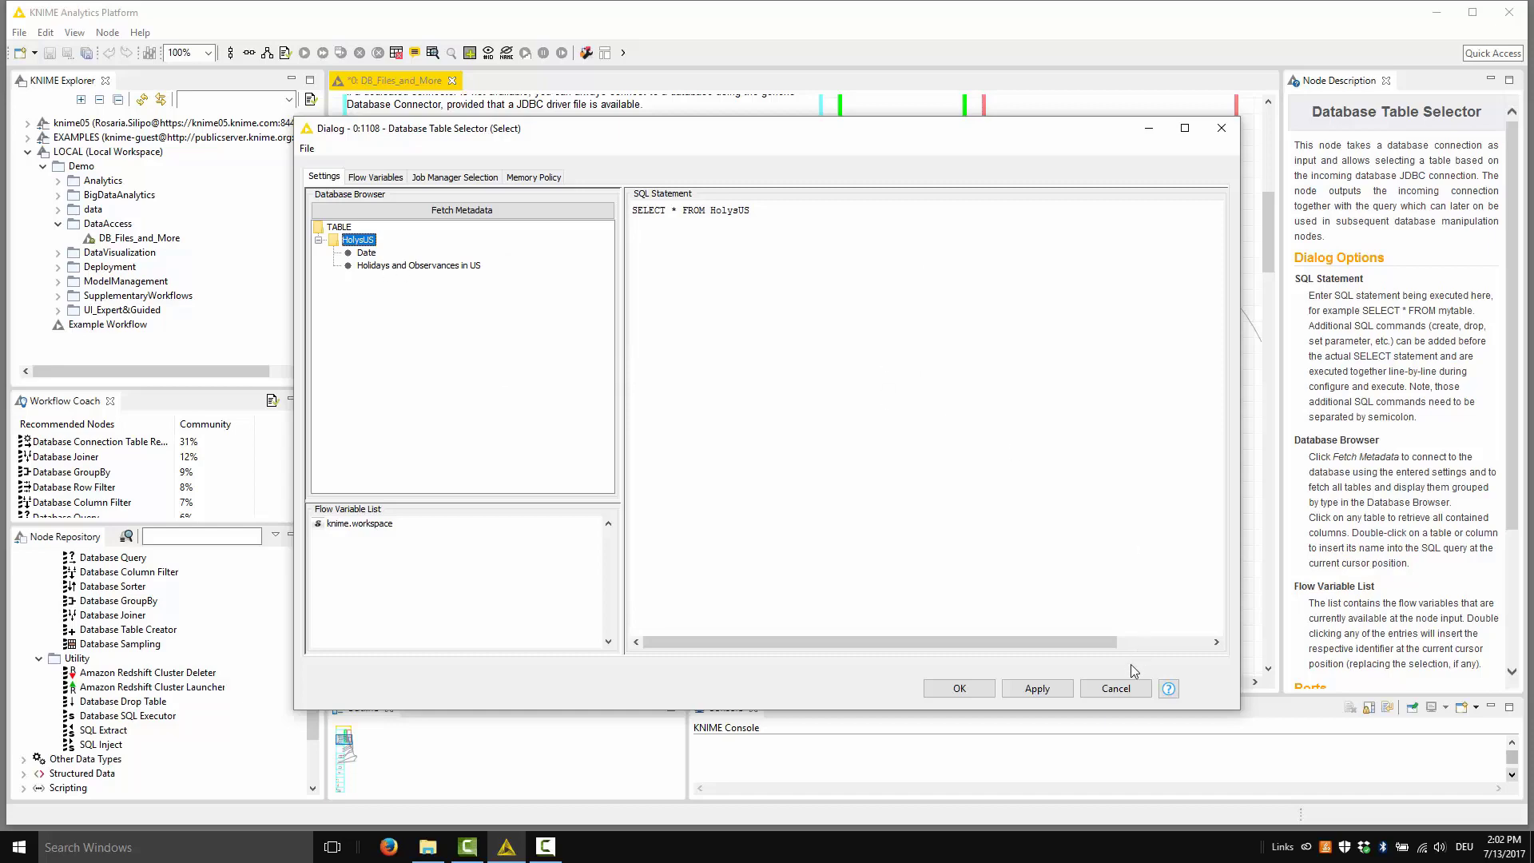
click(1116, 689)
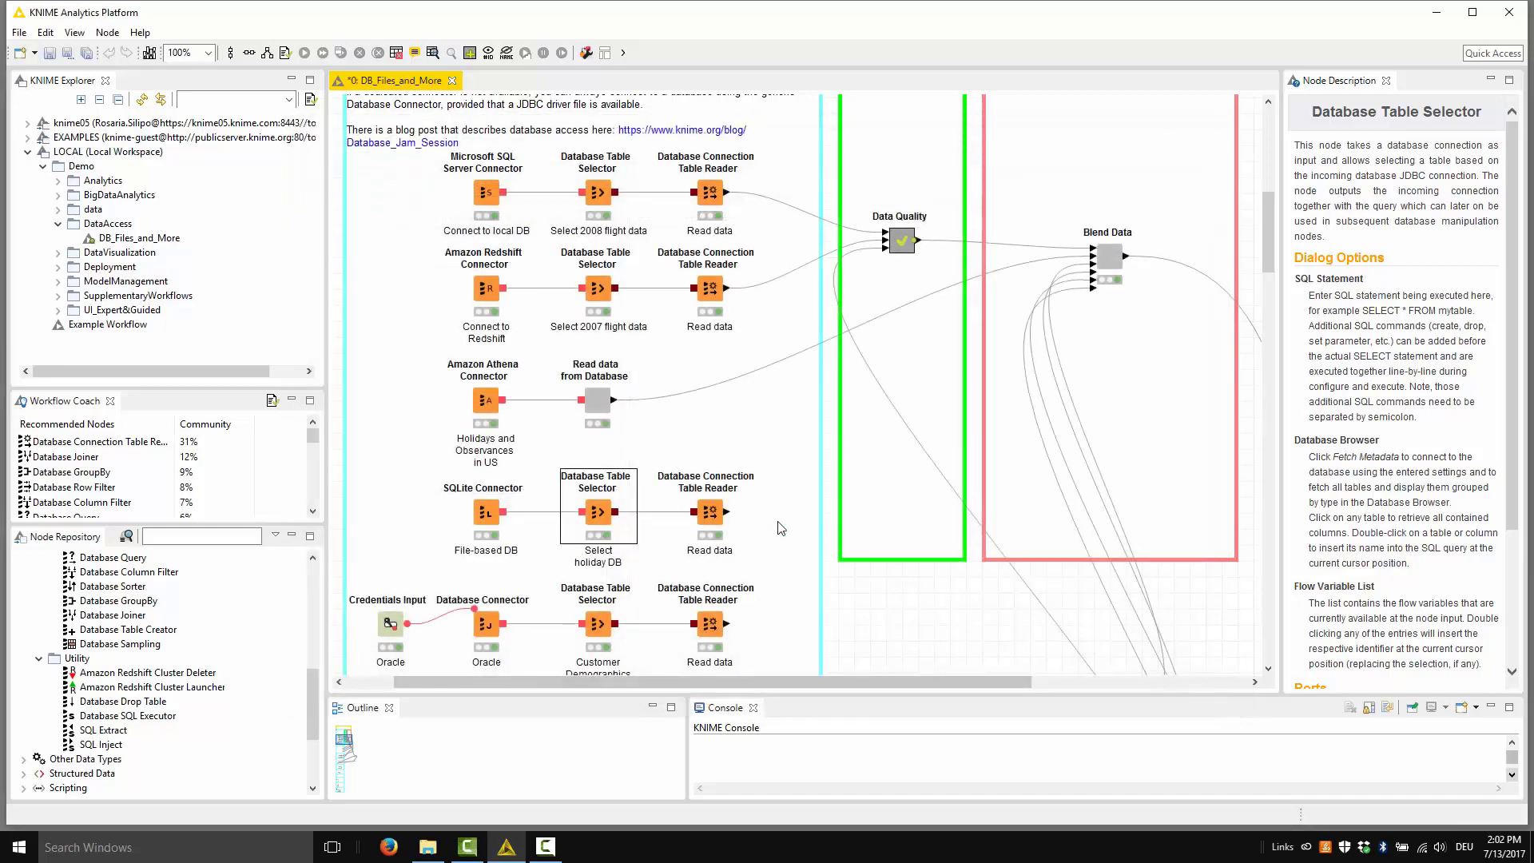
right_click(607, 513)
click(631, 499)
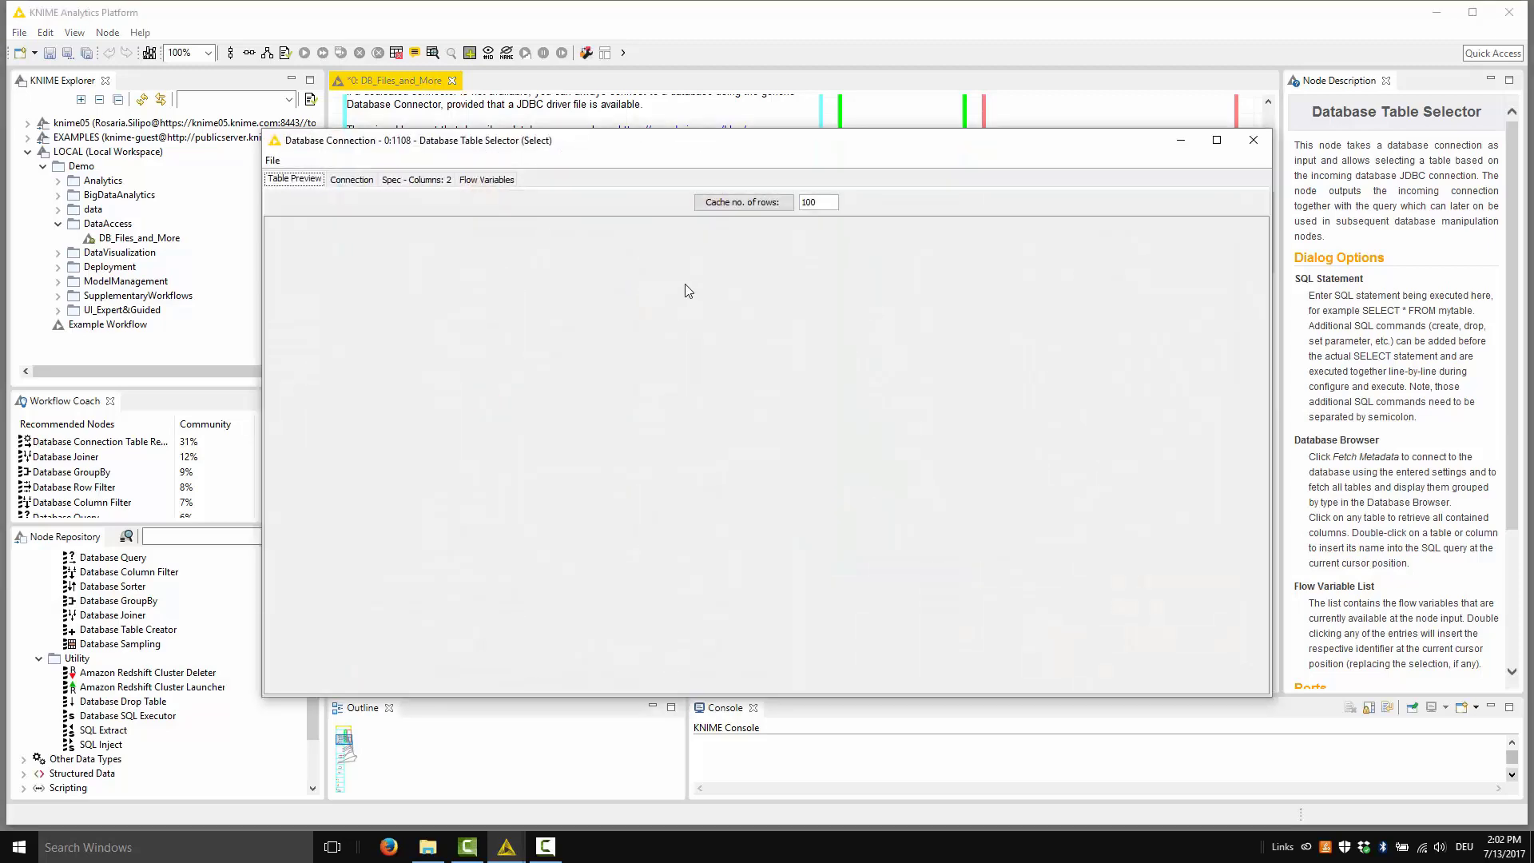
click(727, 203)
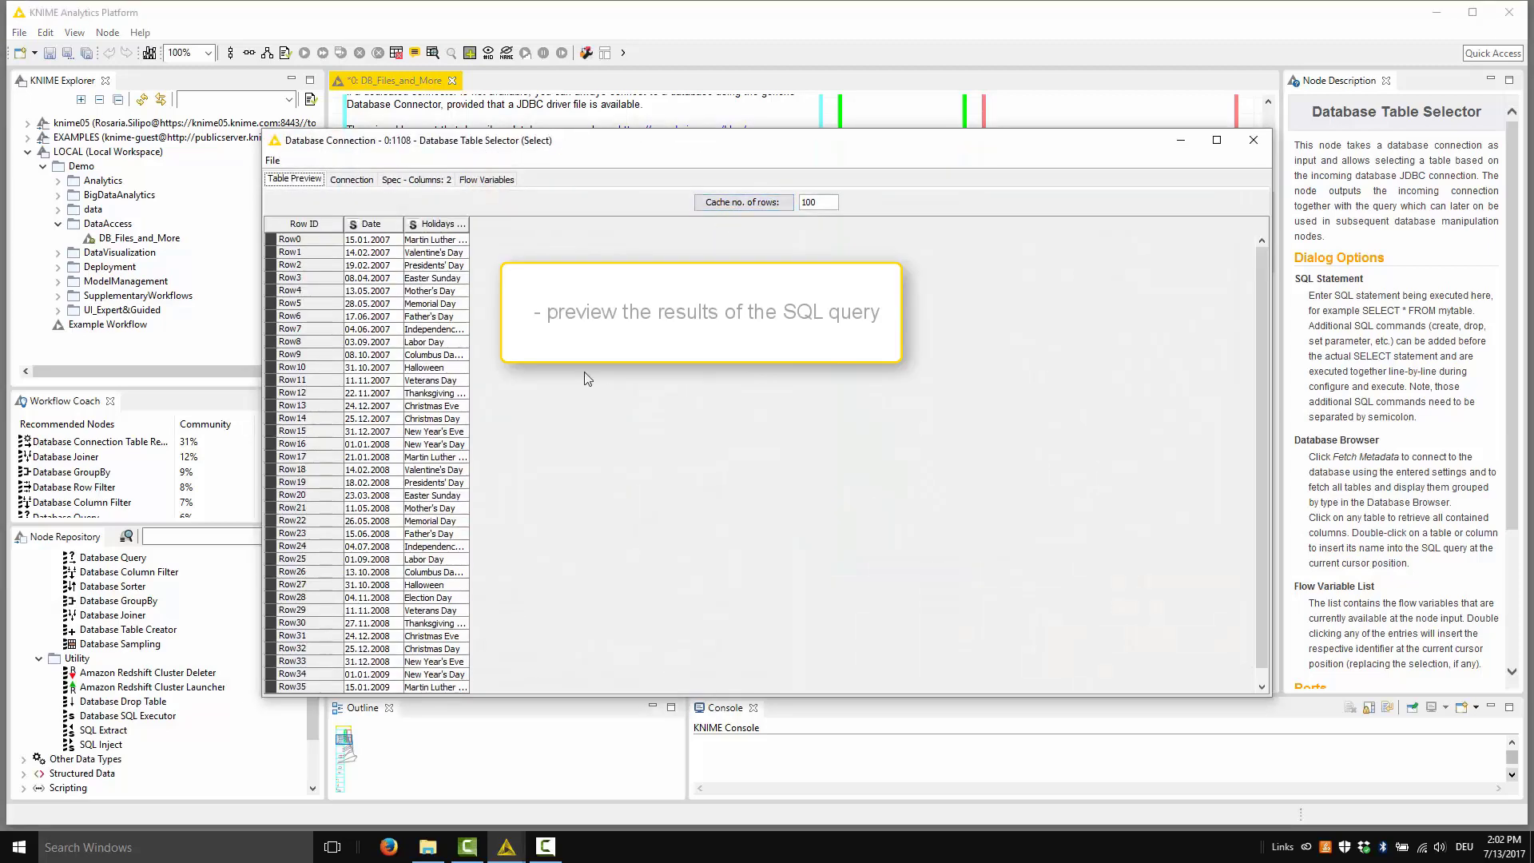
click(1252, 141)
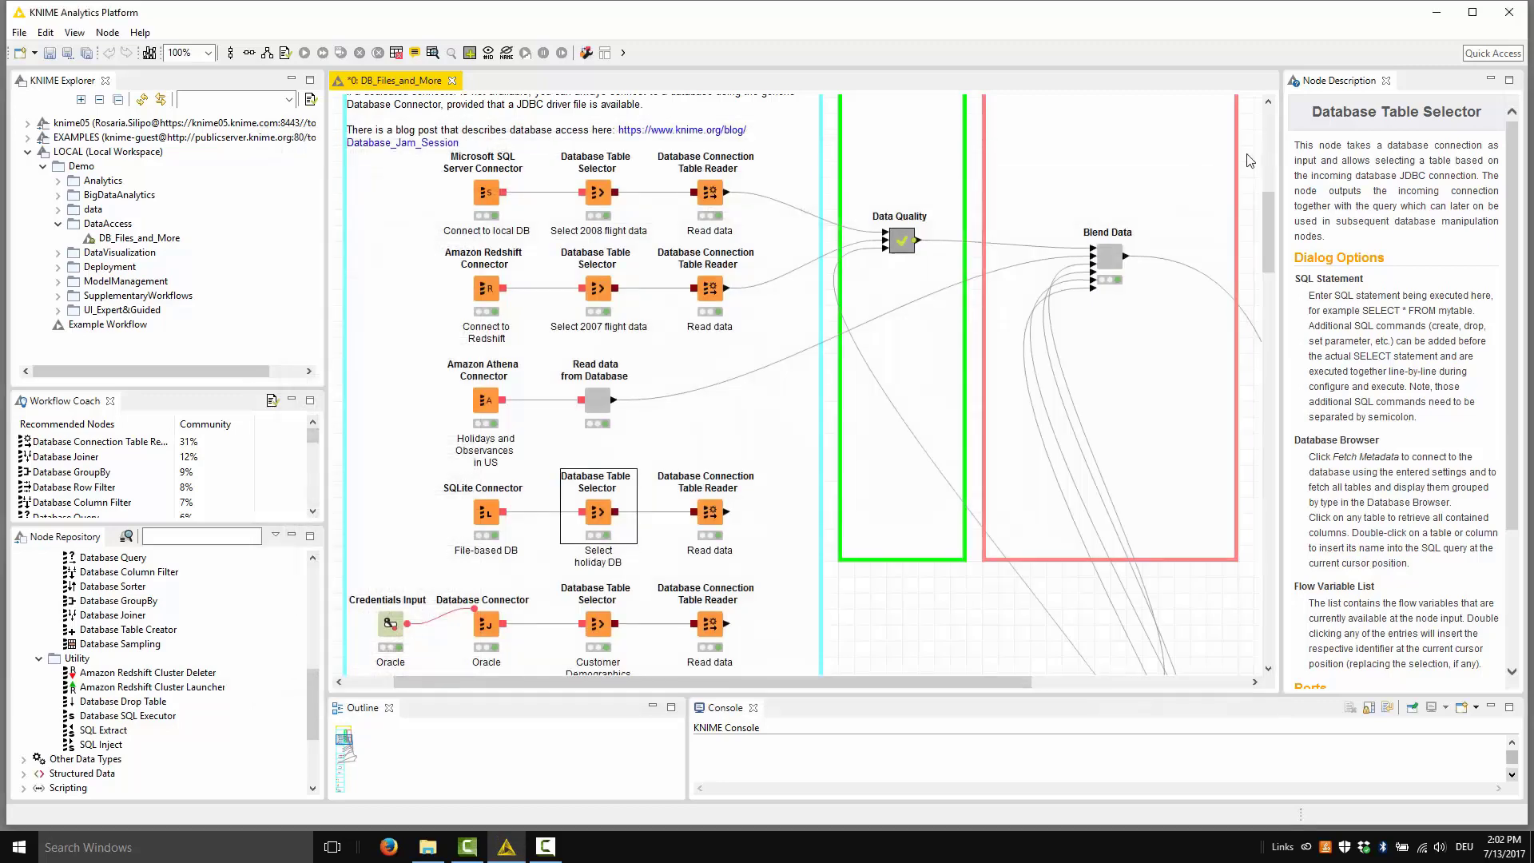
right_click(705, 515)
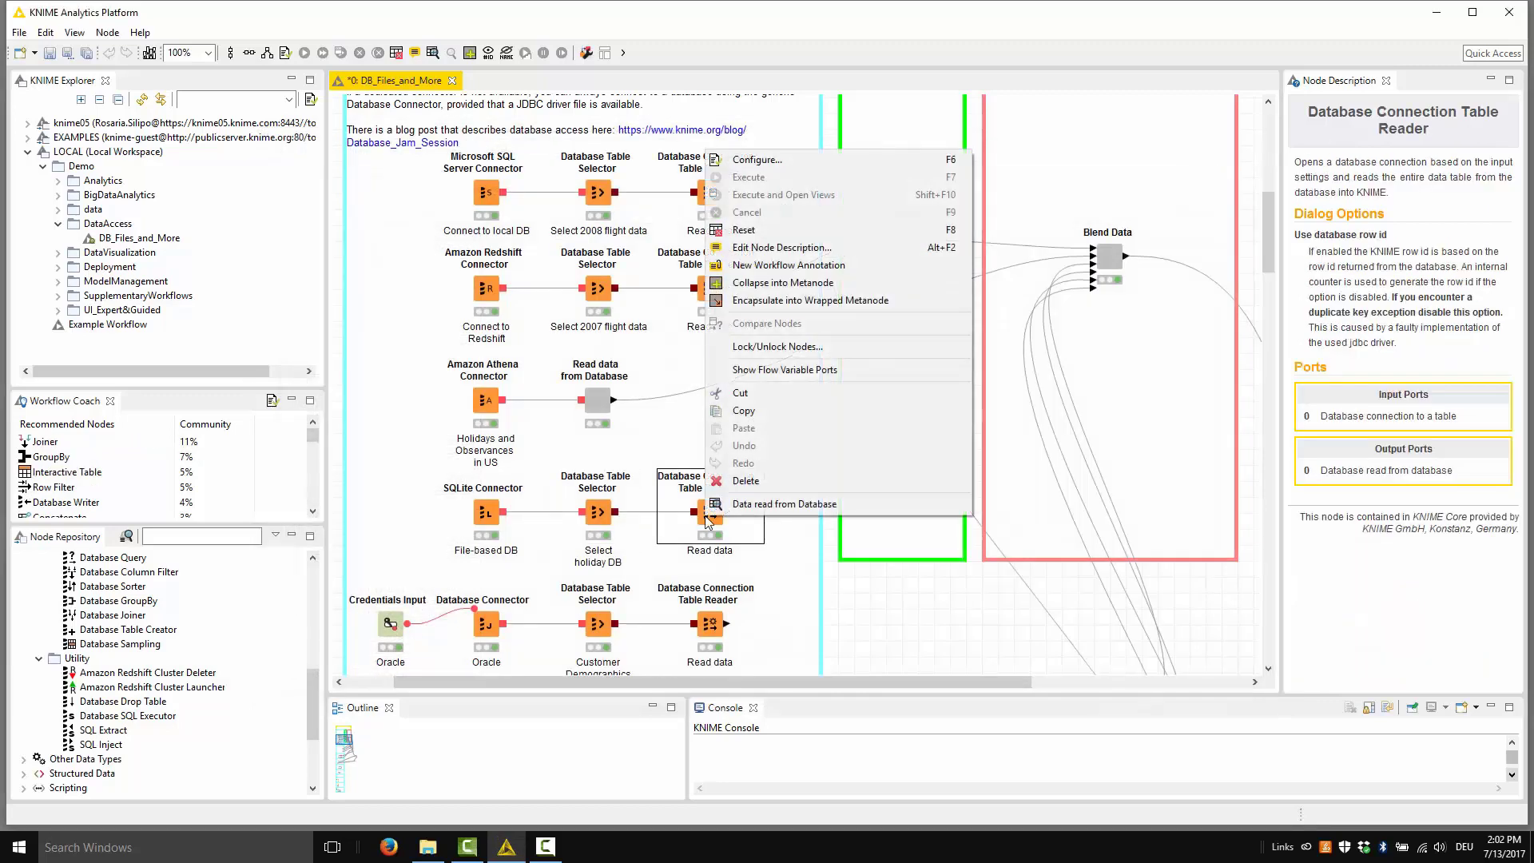
click(769, 505)
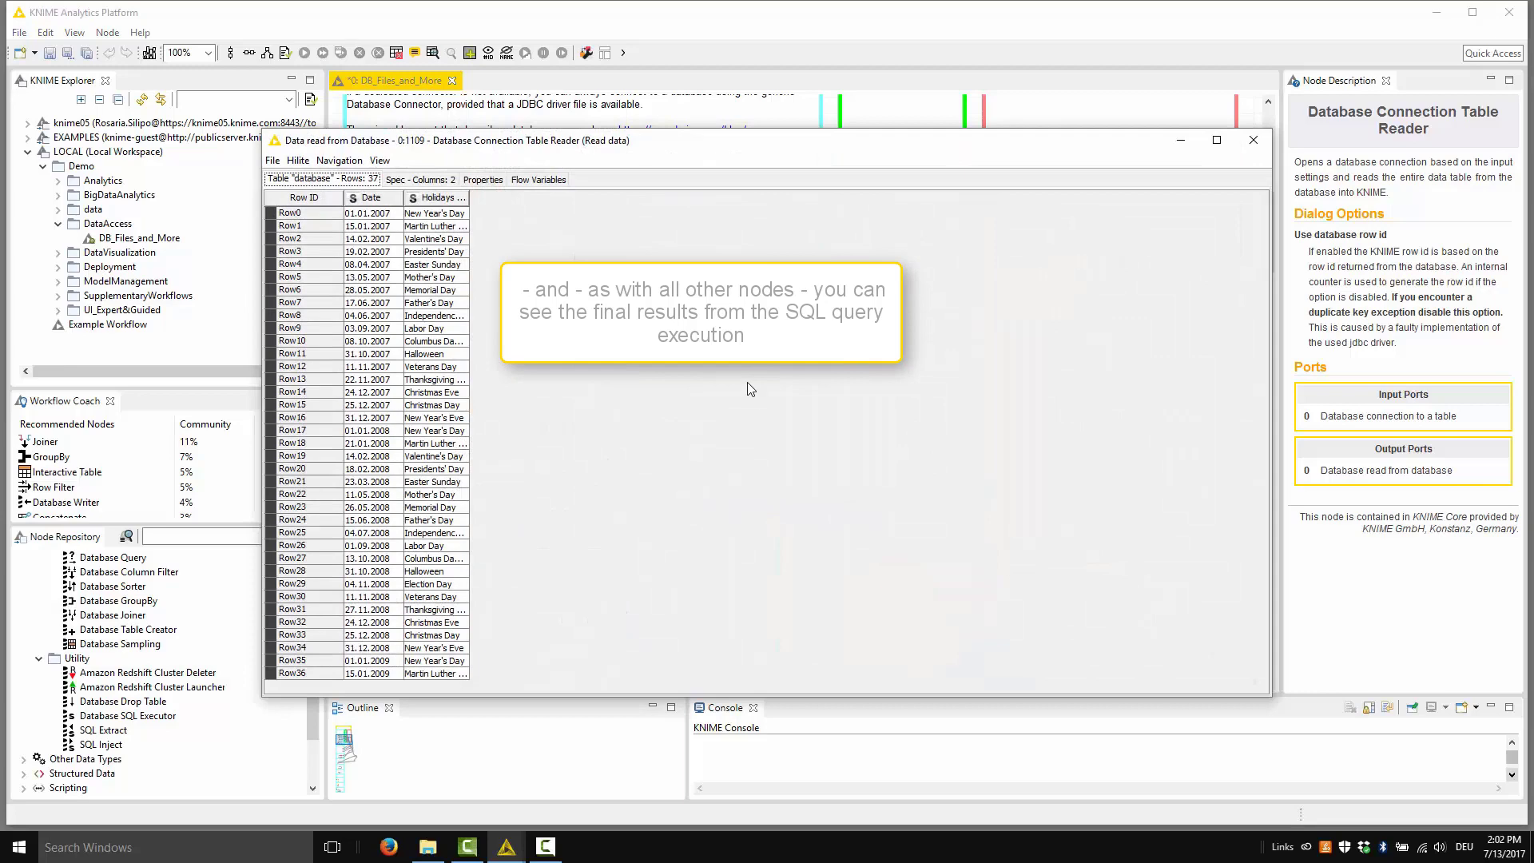
click(1244, 143)
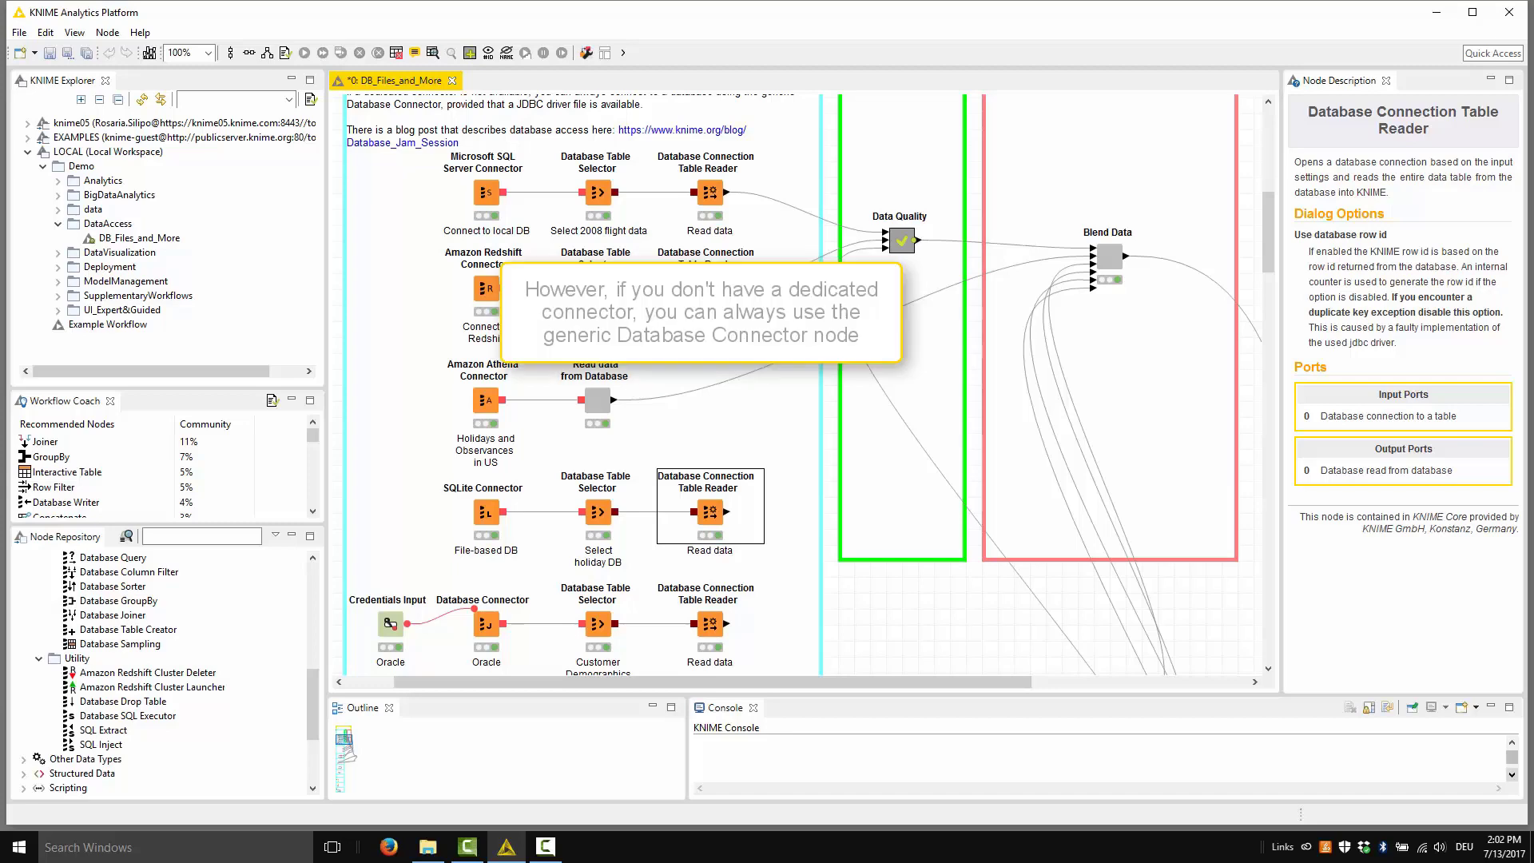
Show the Node Description of the generic Database Connector node.
scroll(663, 364, down, 3)
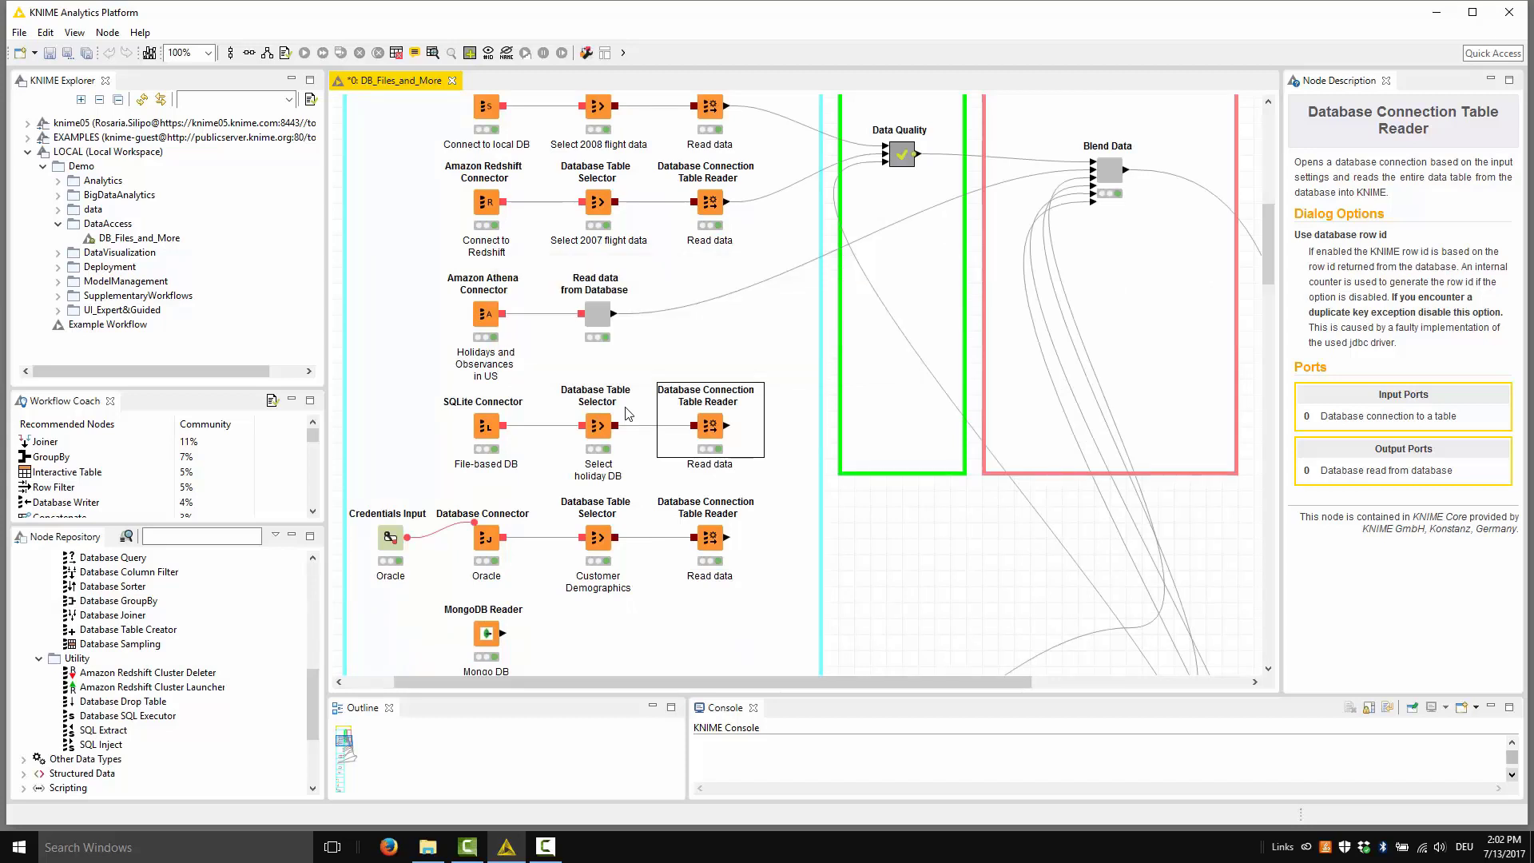
click(480, 535)
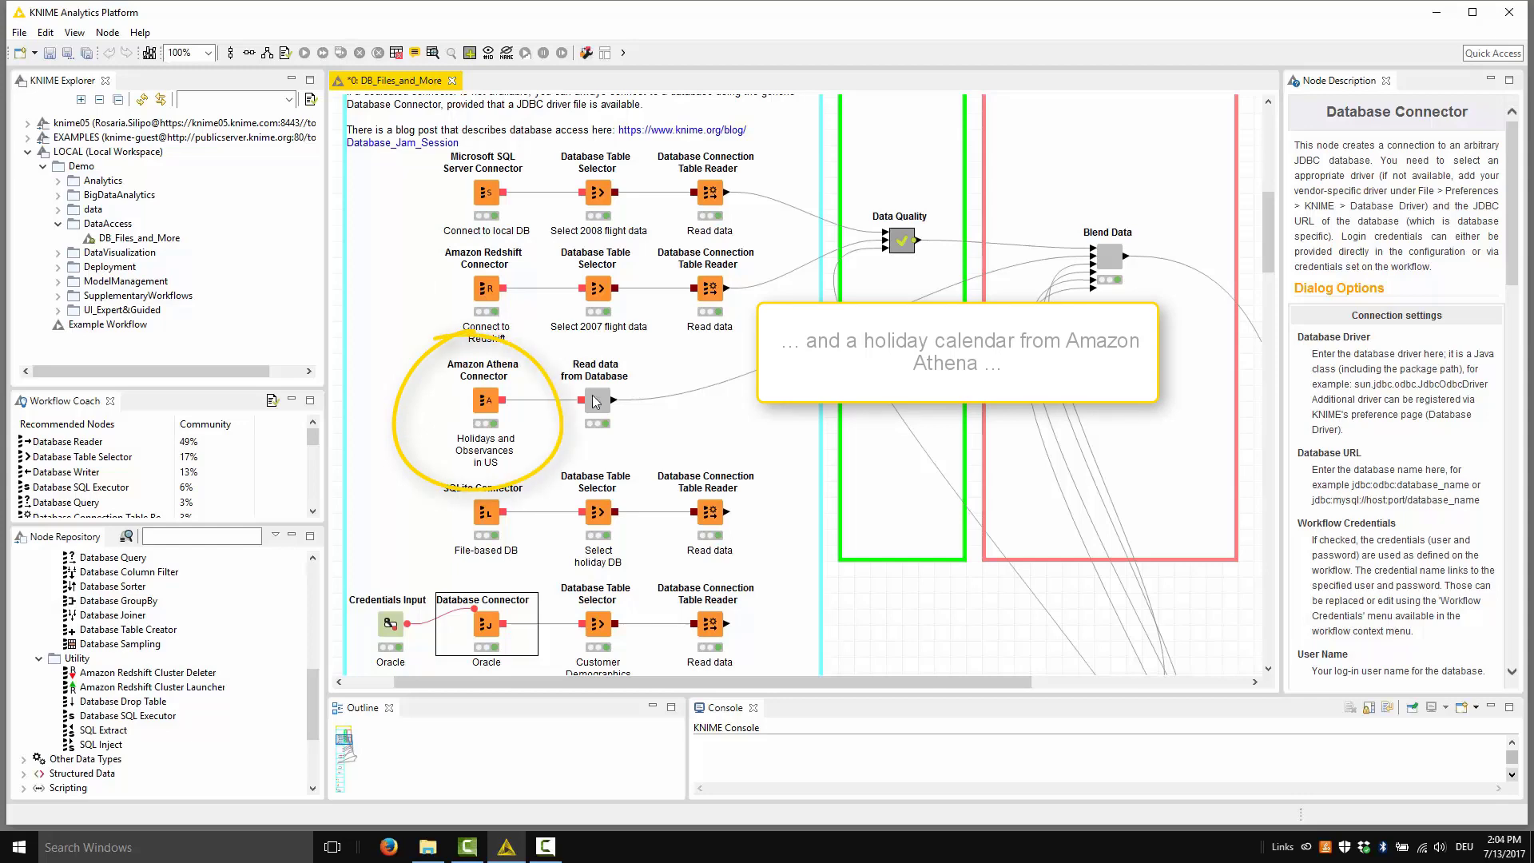
Scroll down to the Excel Readers and File Reader of the Common File Reader section.
scroll(595, 402, down, 3)
scroll(596, 402, down, 6)
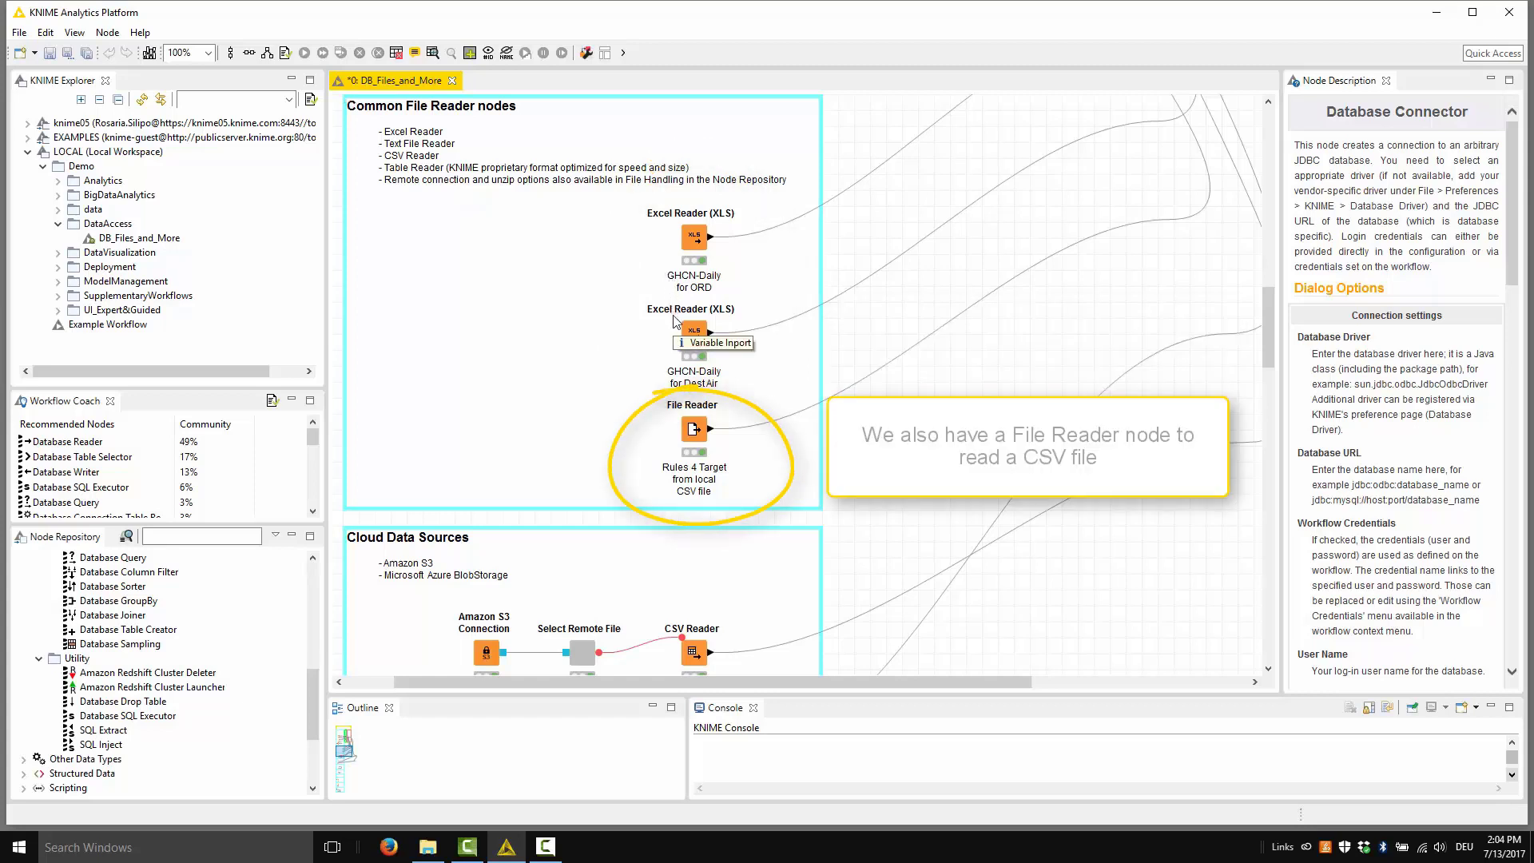
Open the File Reader settings for Rules4Target.csv and inspect the Antecedent column without changes.
double_click(693, 429)
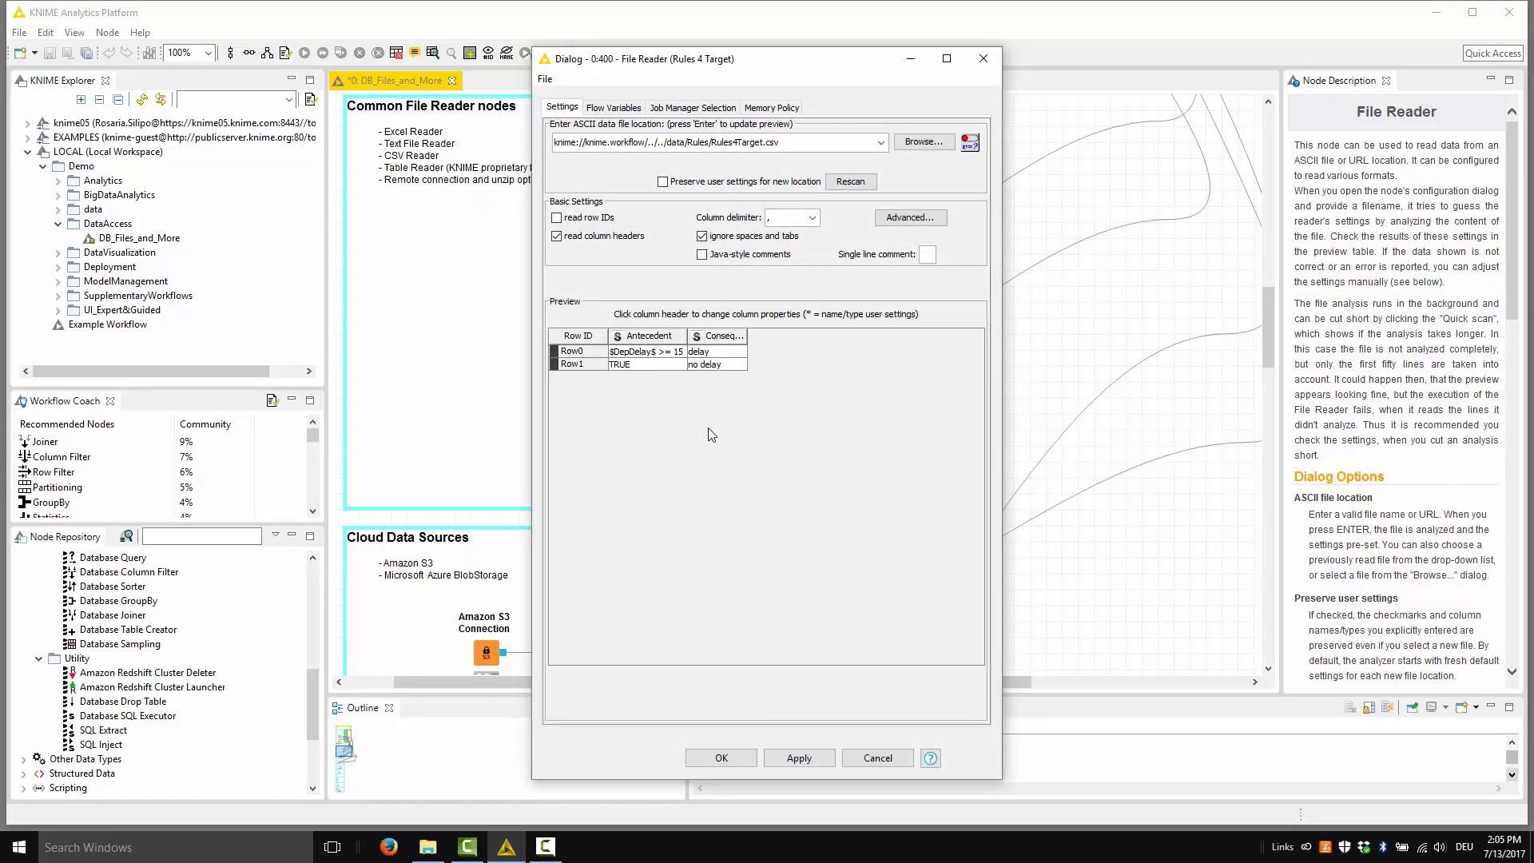
click(660, 339)
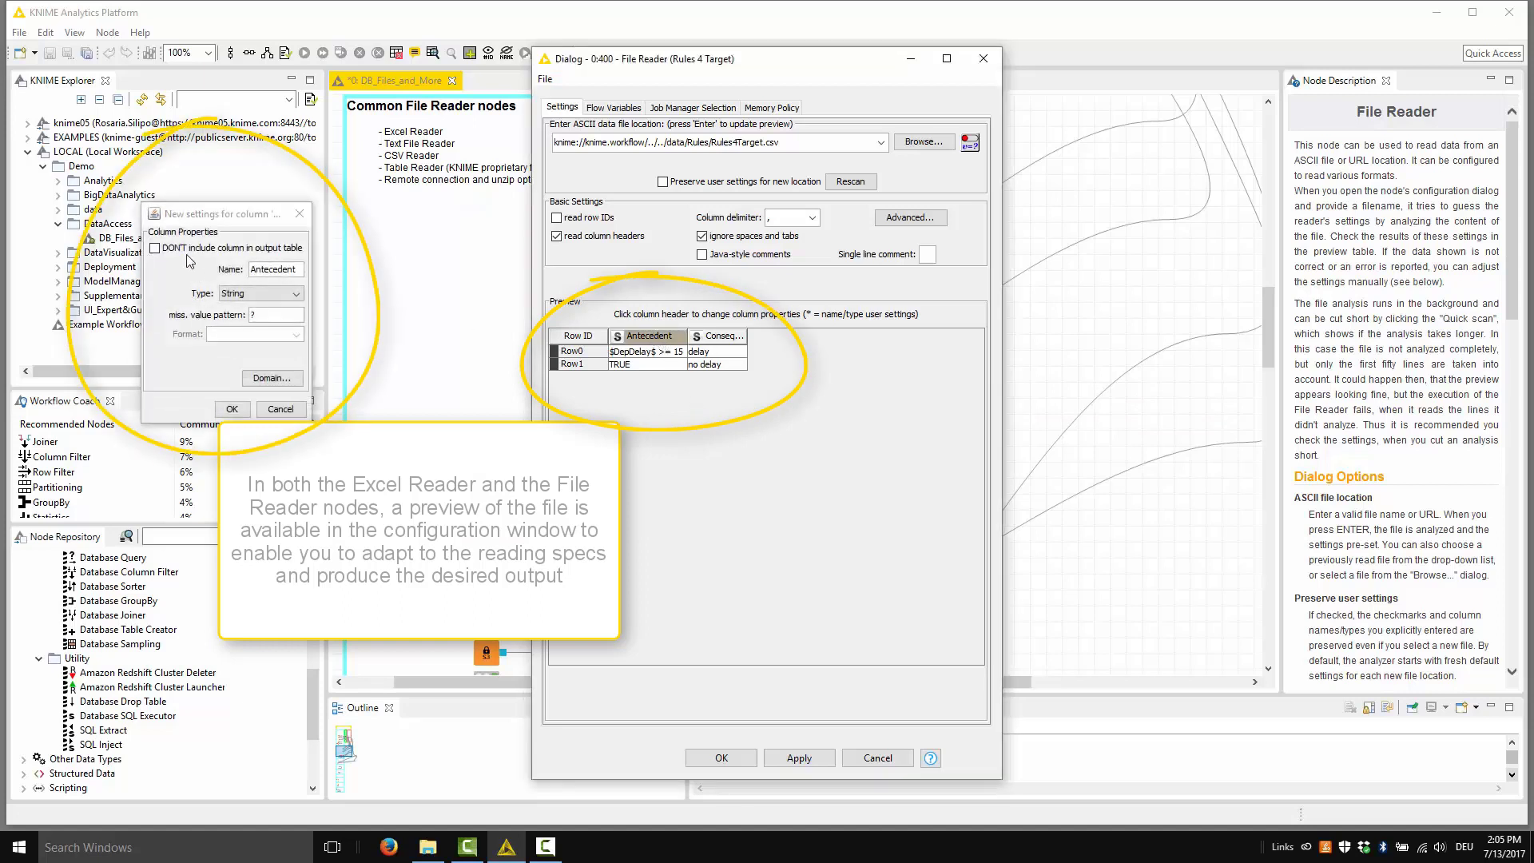
click(277, 409)
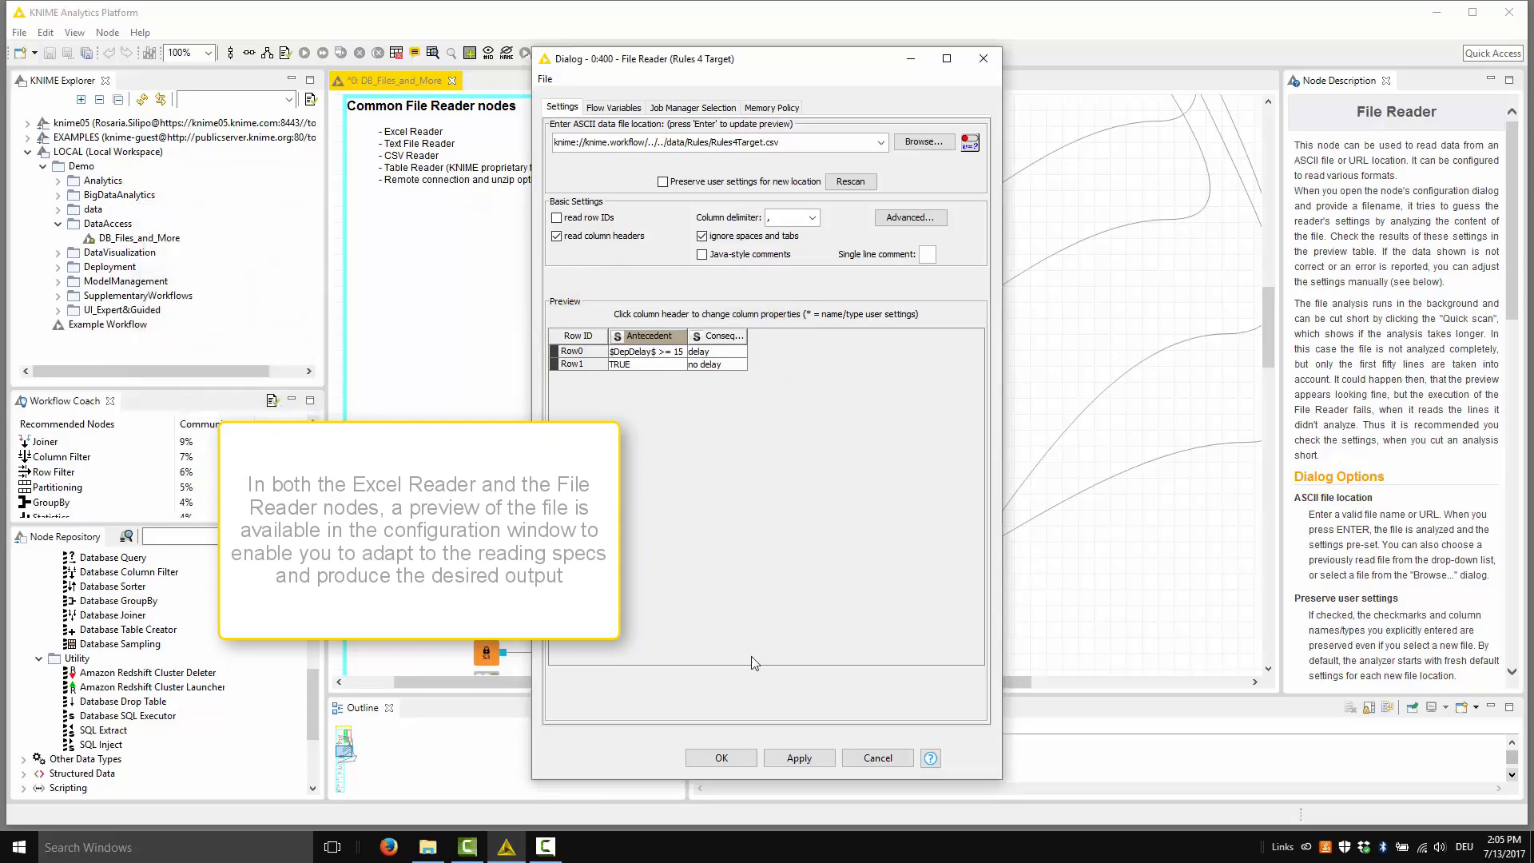
Close the File Reader dialog and show the Amazon S3 Connection's description in Cloud Data Sources.
click(863, 756)
scroll(847, 388, down, 5)
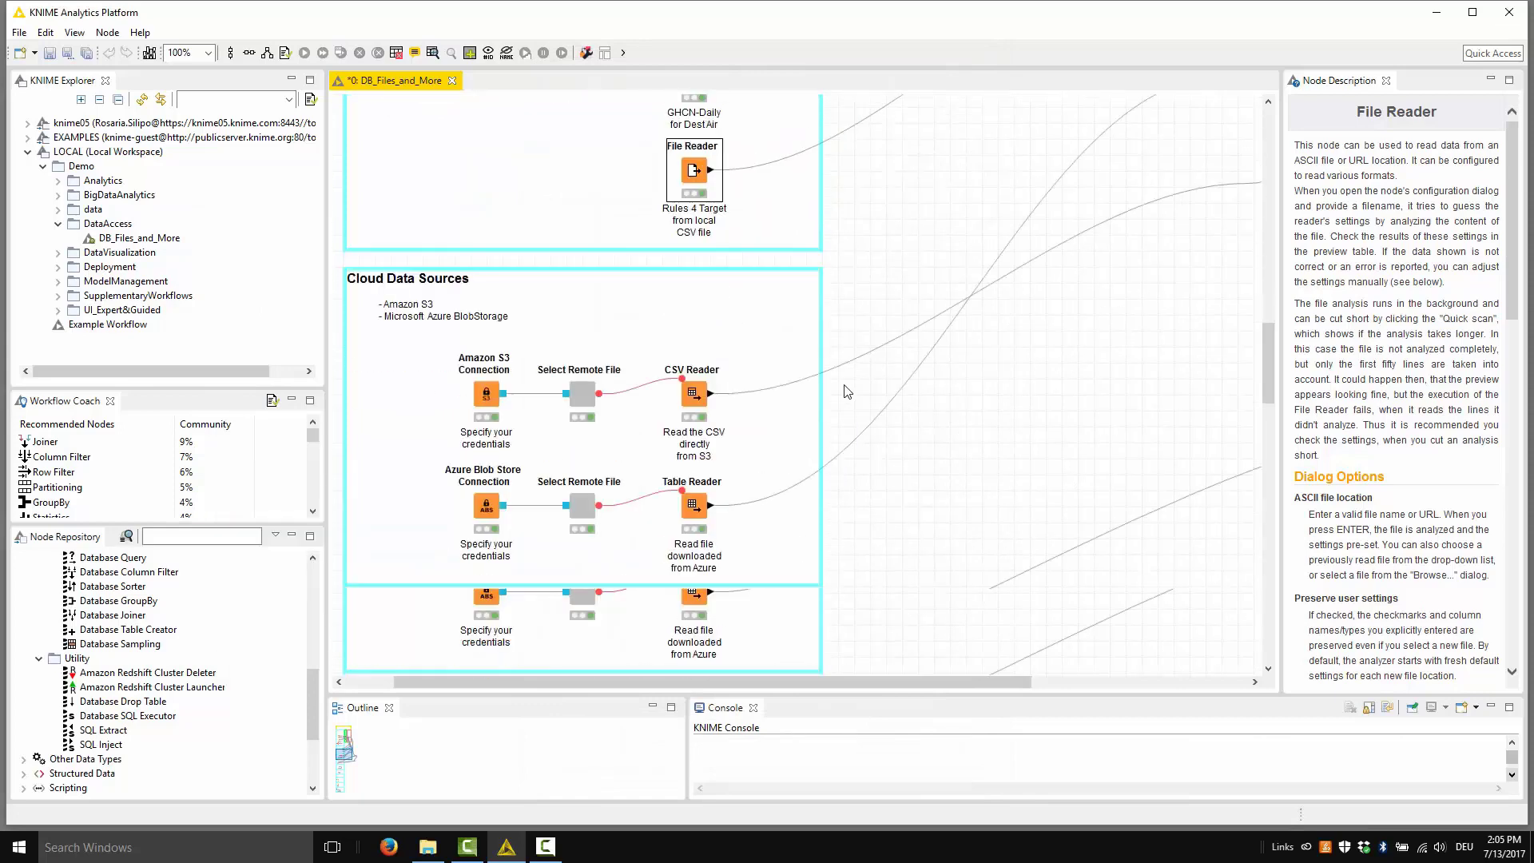
scroll(850, 388, down, 5)
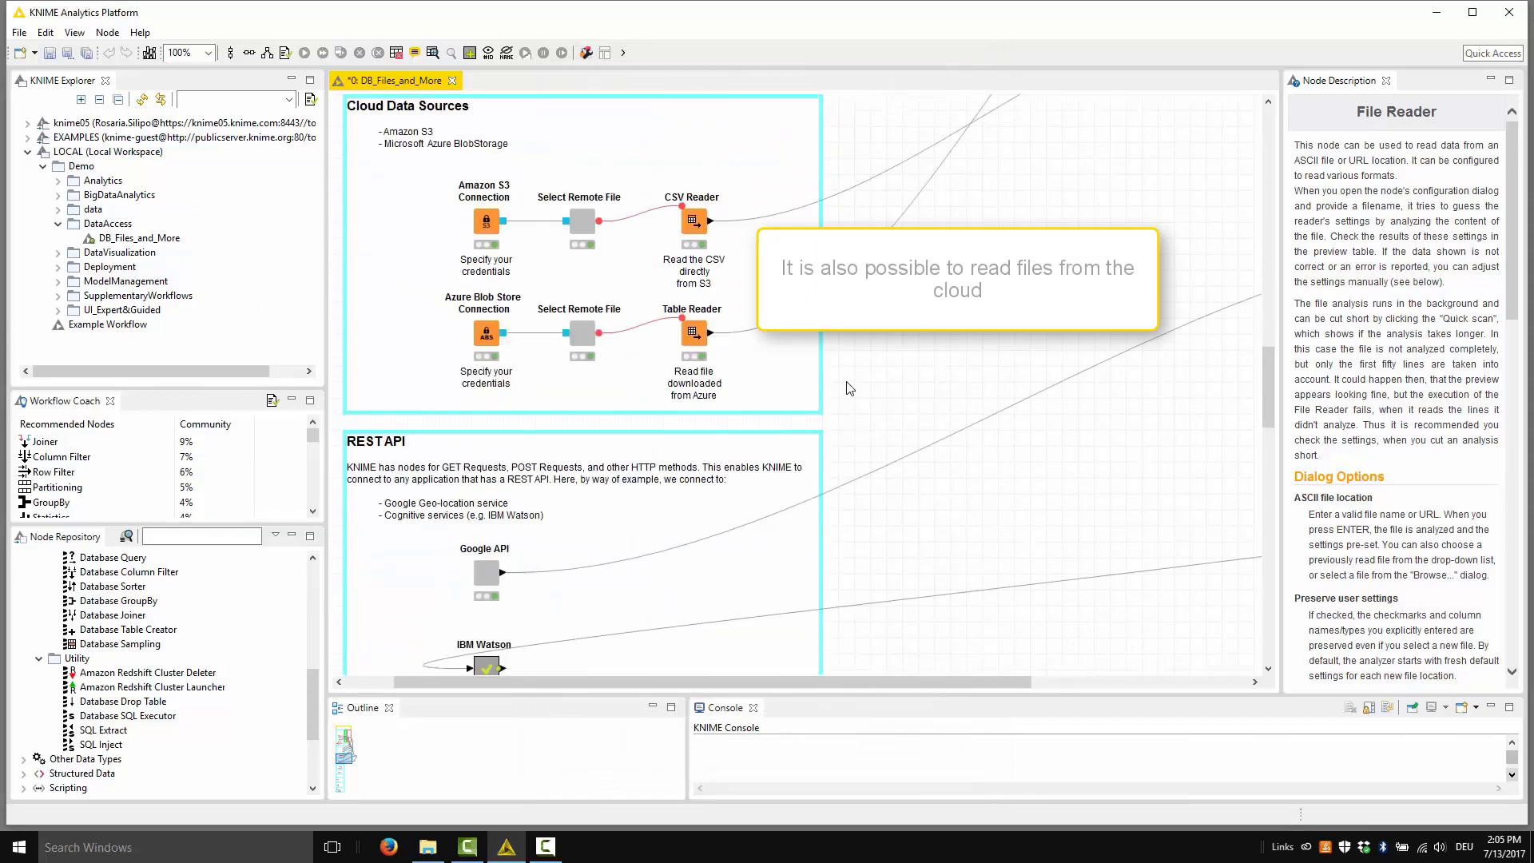
click(509, 244)
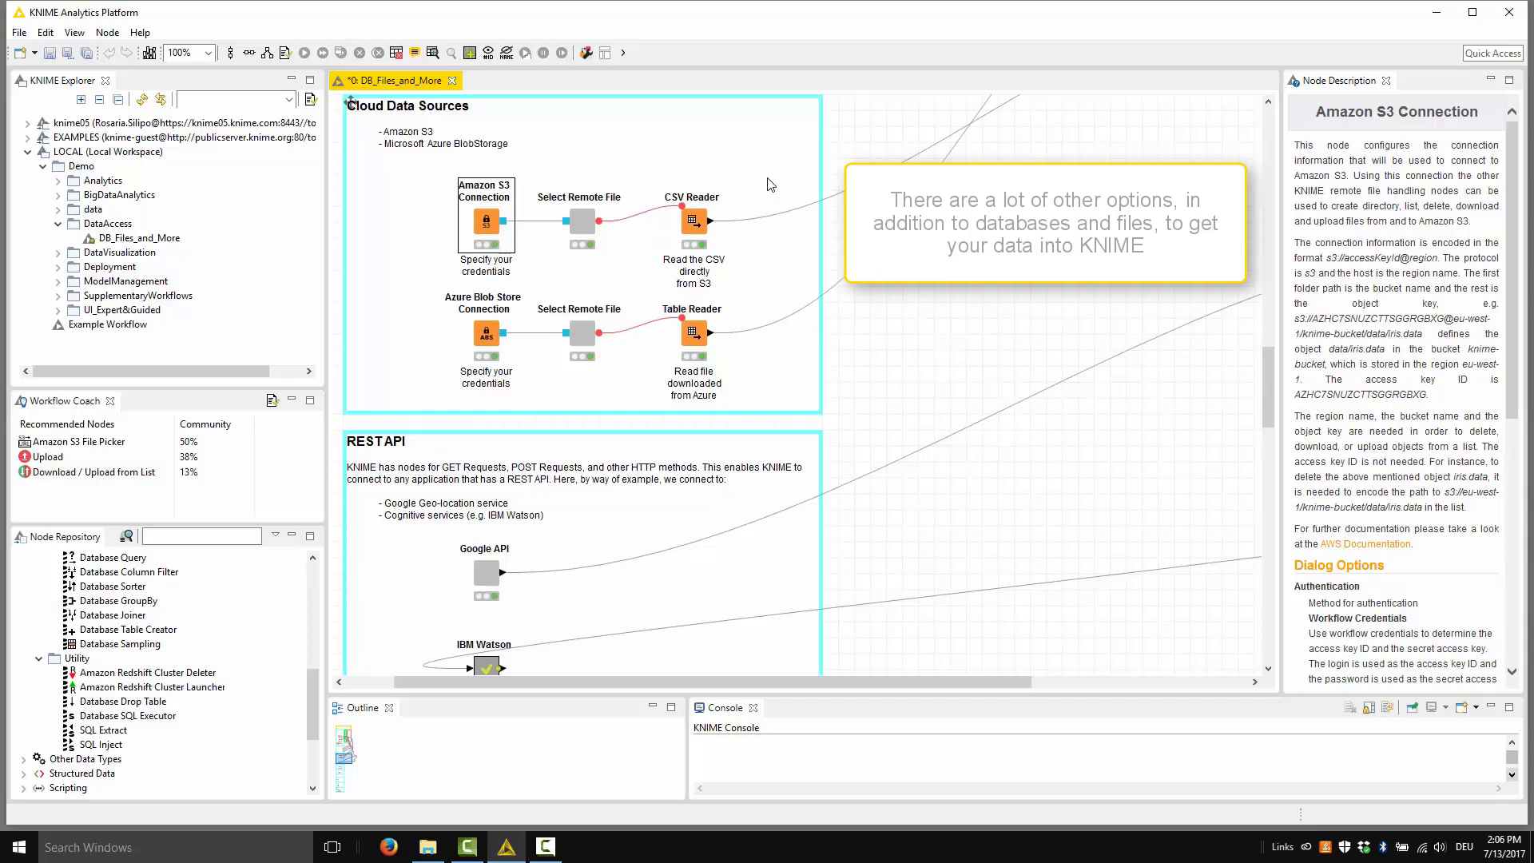
Show the S3 CSV Reader's description, then scroll down to the REST API section.
click(694, 221)
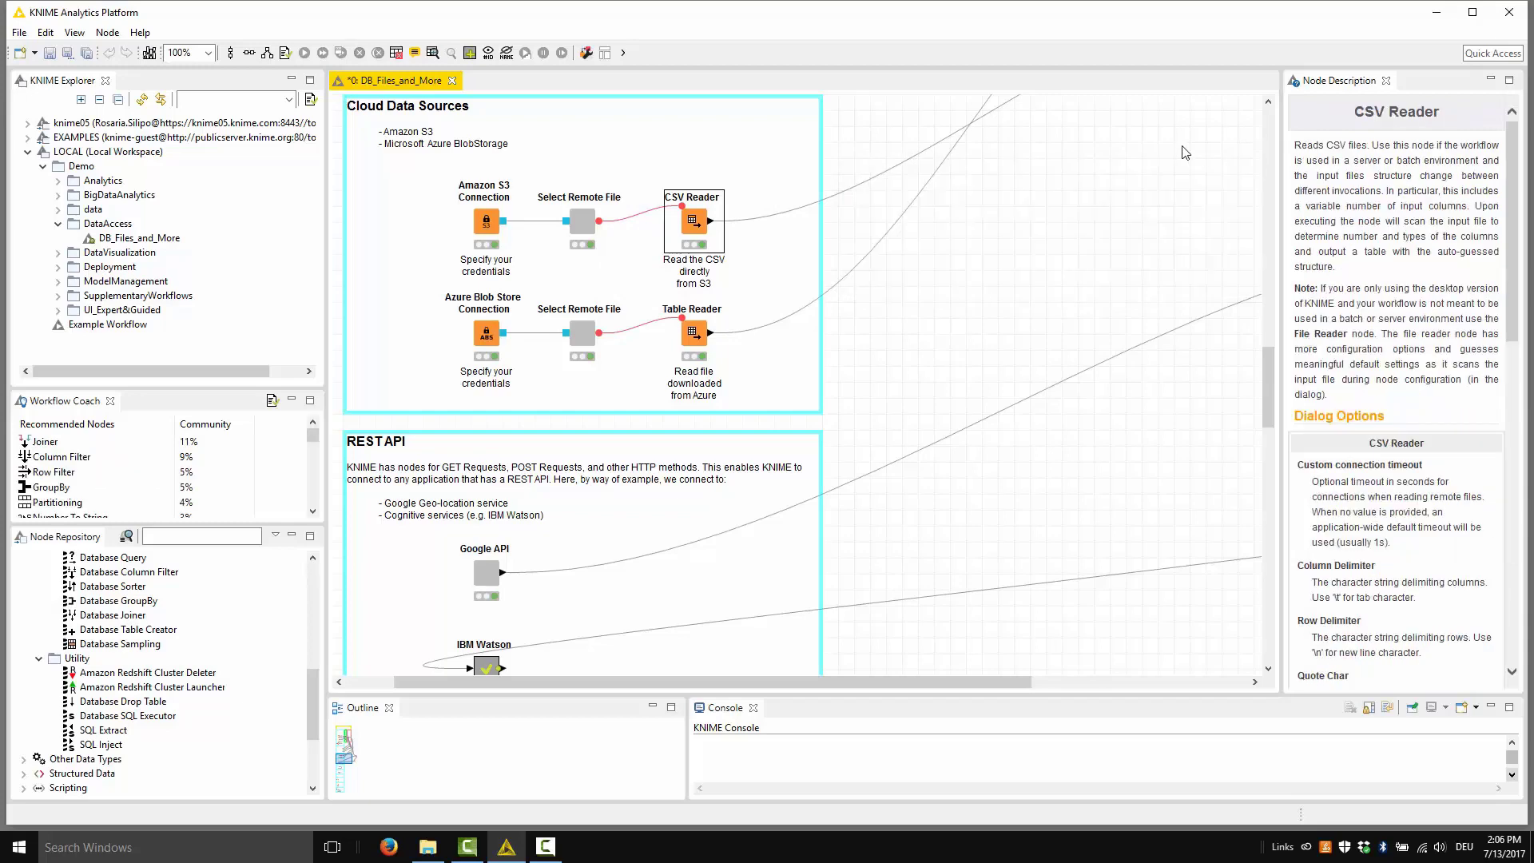
scroll(1060, 159, down, 4)
scroll(1060, 158, down, 1)
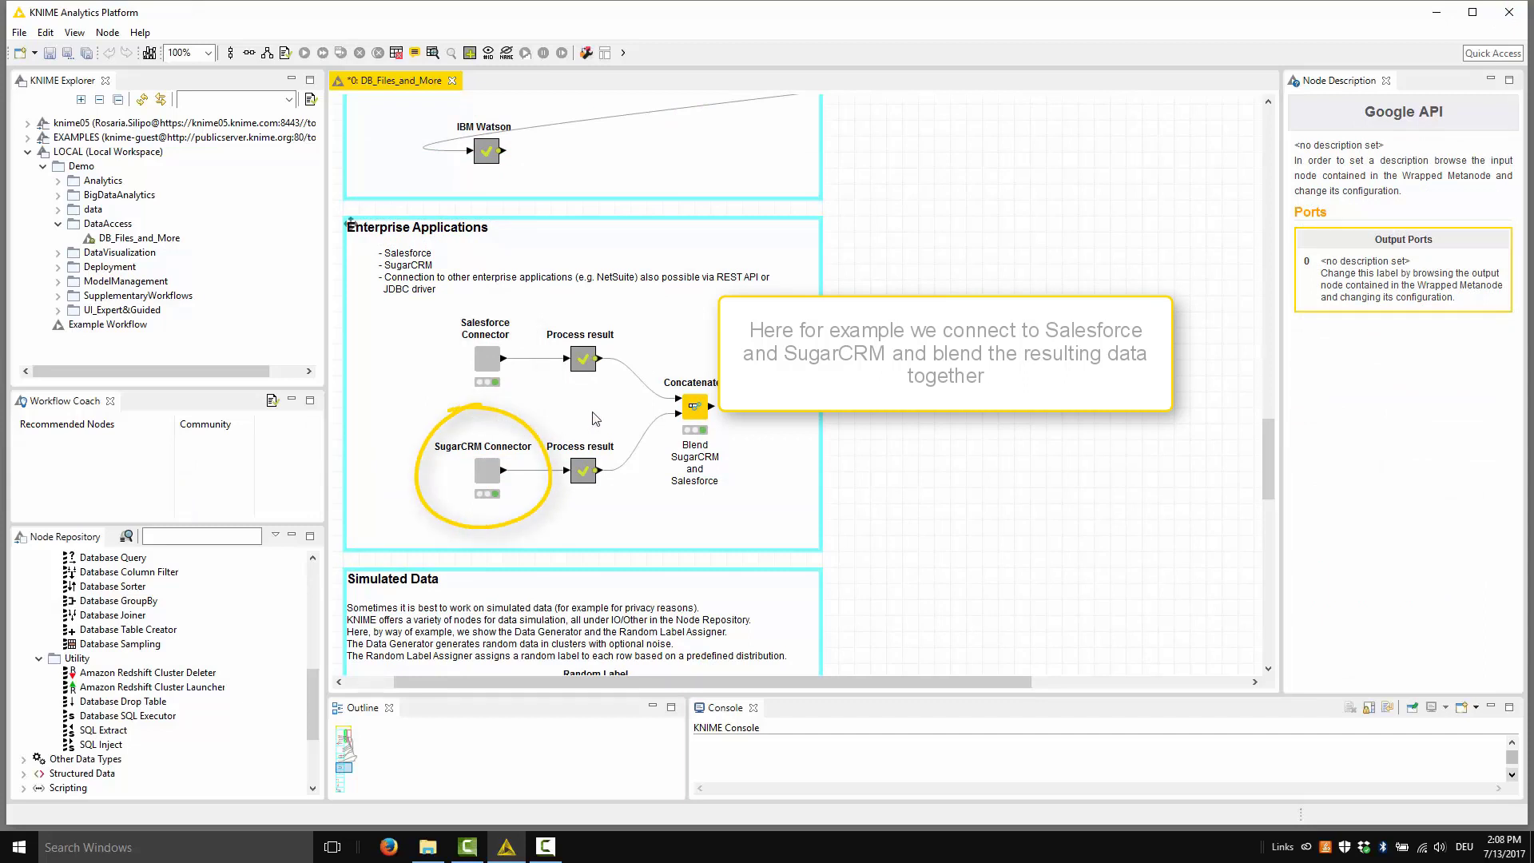
right_click(692, 407)
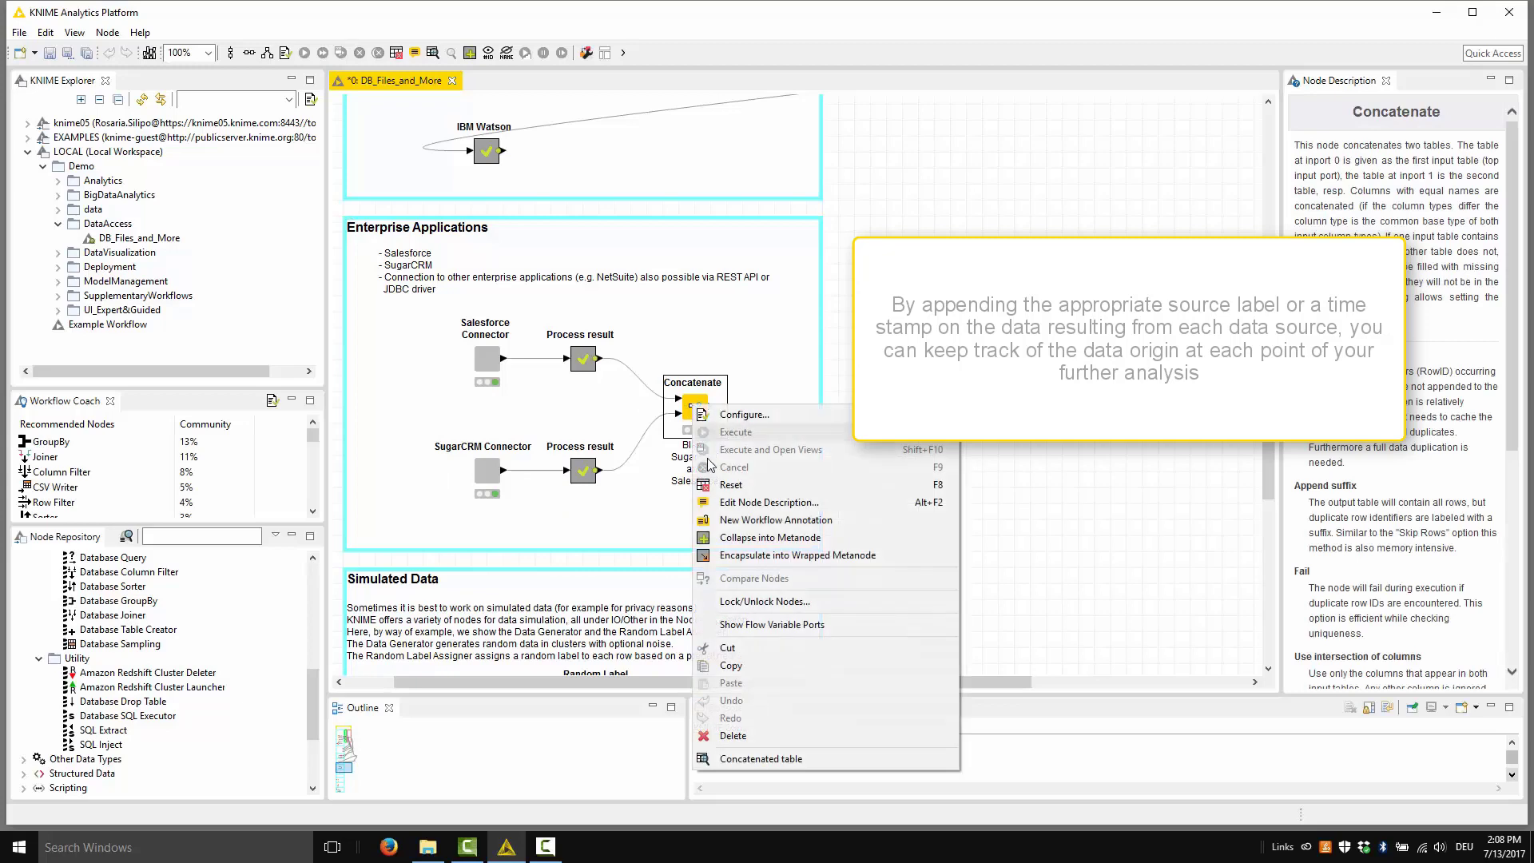
click(744, 760)
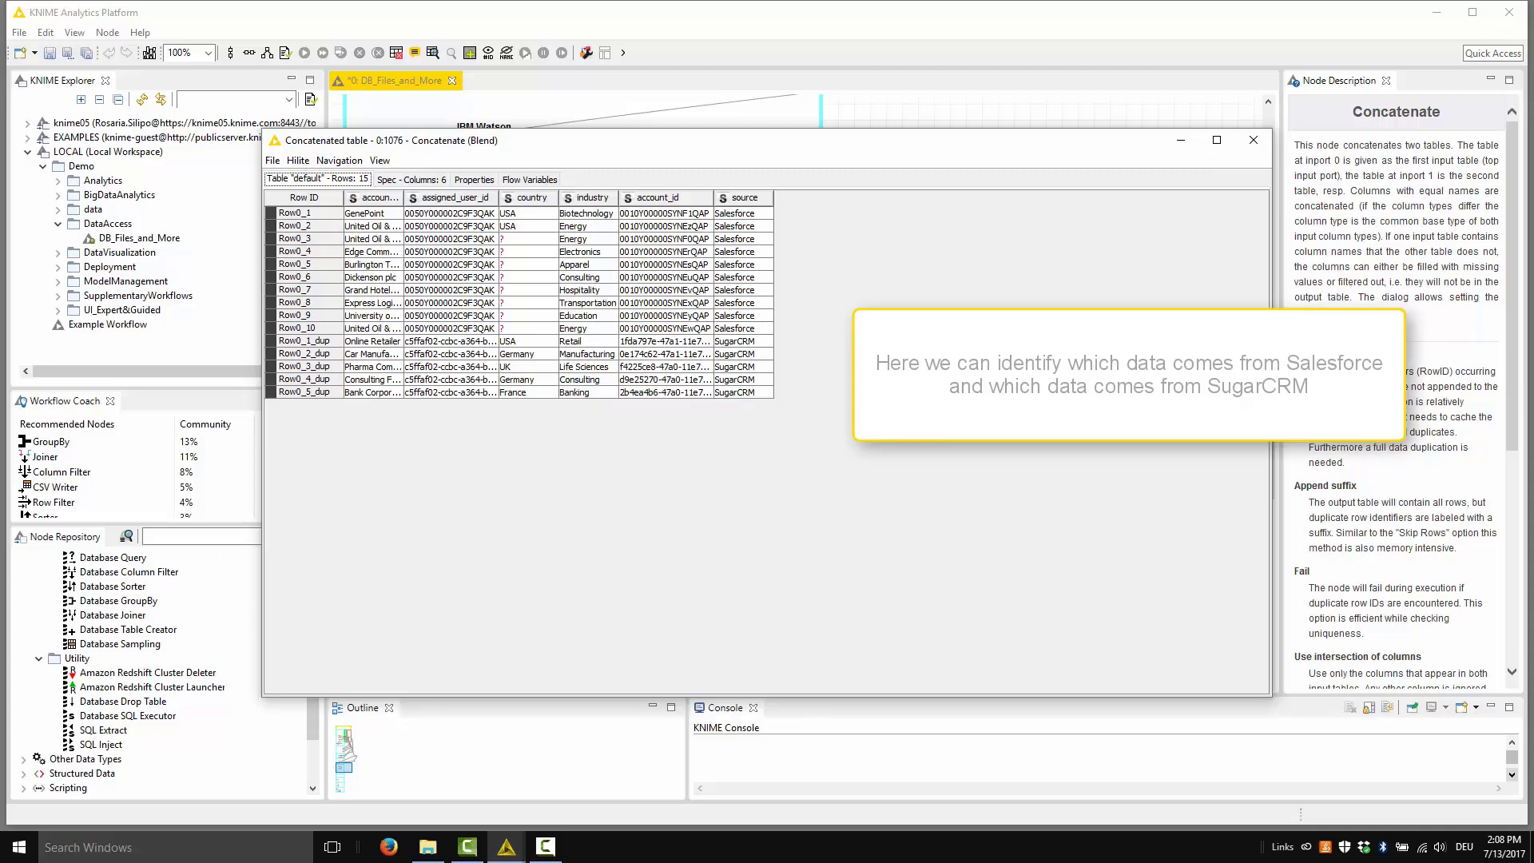
click(1251, 142)
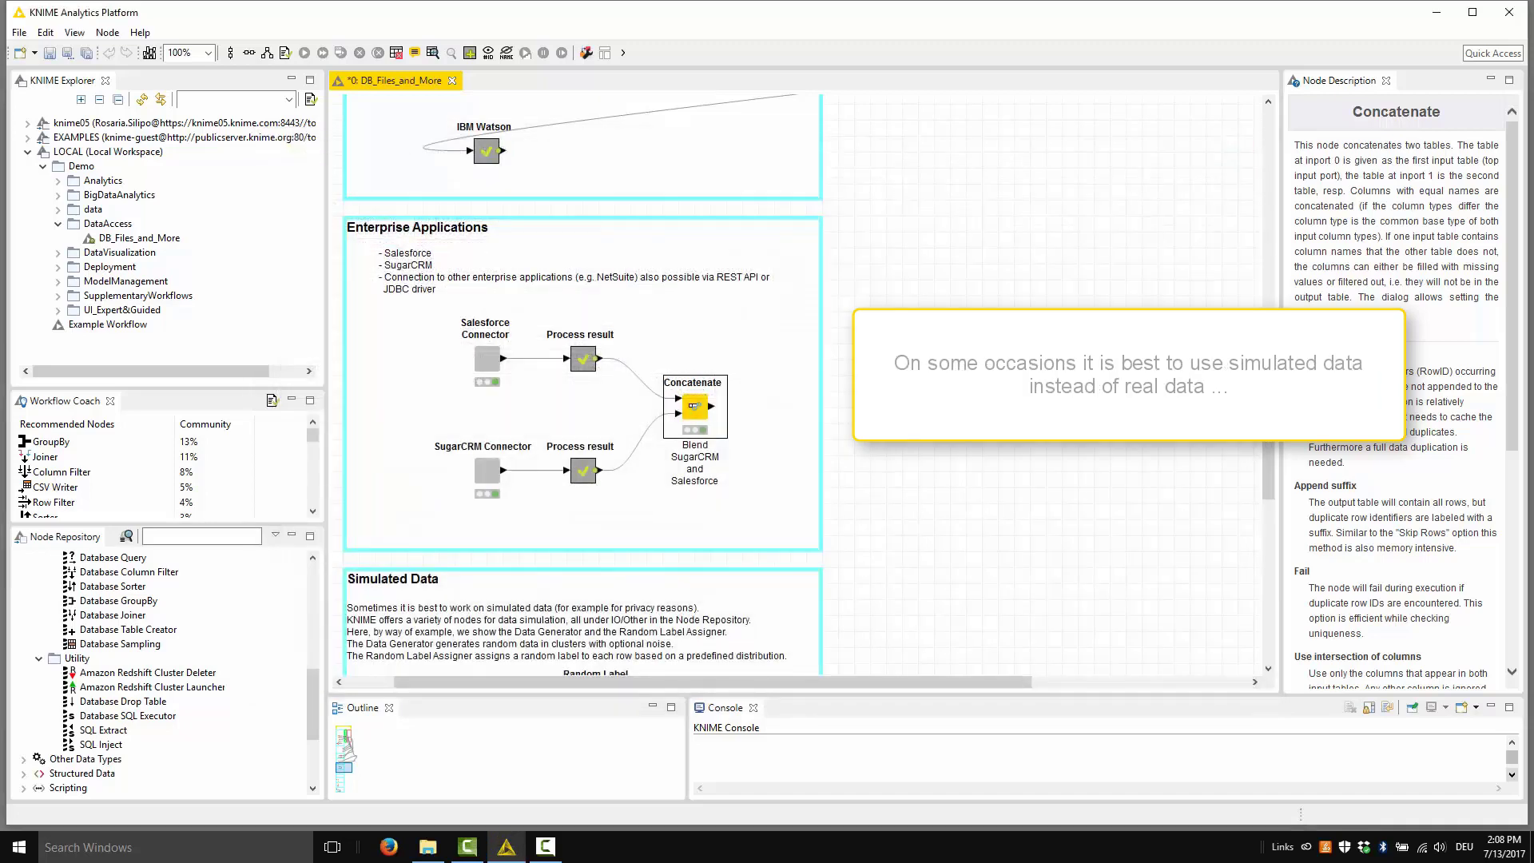
Scroll down to the Data Generator and PMML Reader nodes.
scroll(582, 384, down, 3)
scroll(582, 383, down, 3)
scroll(582, 383, down, 3)
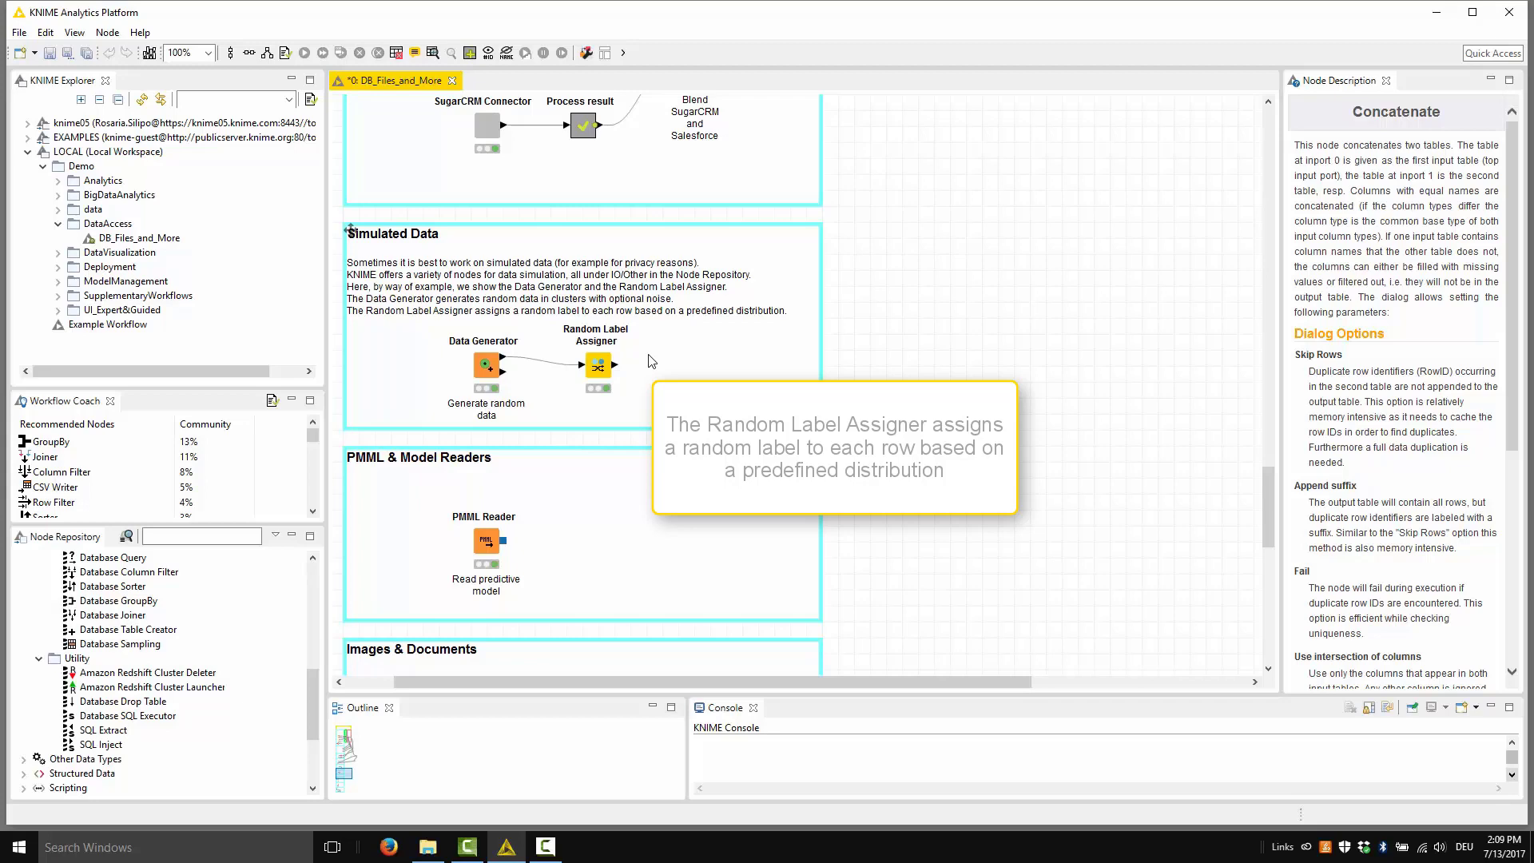
Show the PMML Reader's description and search the Node Repository for PMML nodes.
scroll(648, 361, down, 2)
scroll(649, 362, down, 2)
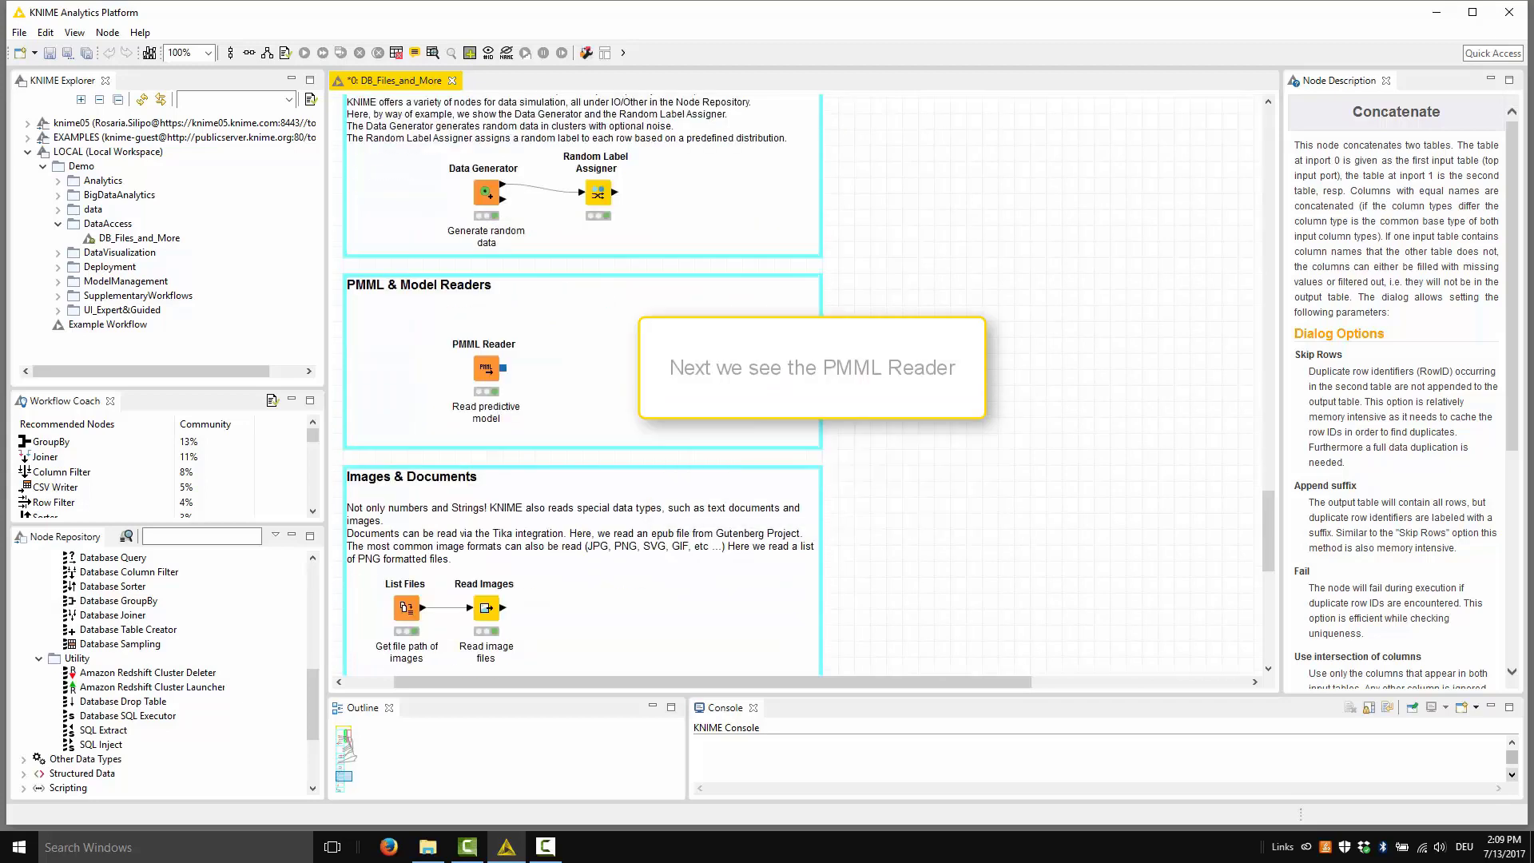
click(504, 372)
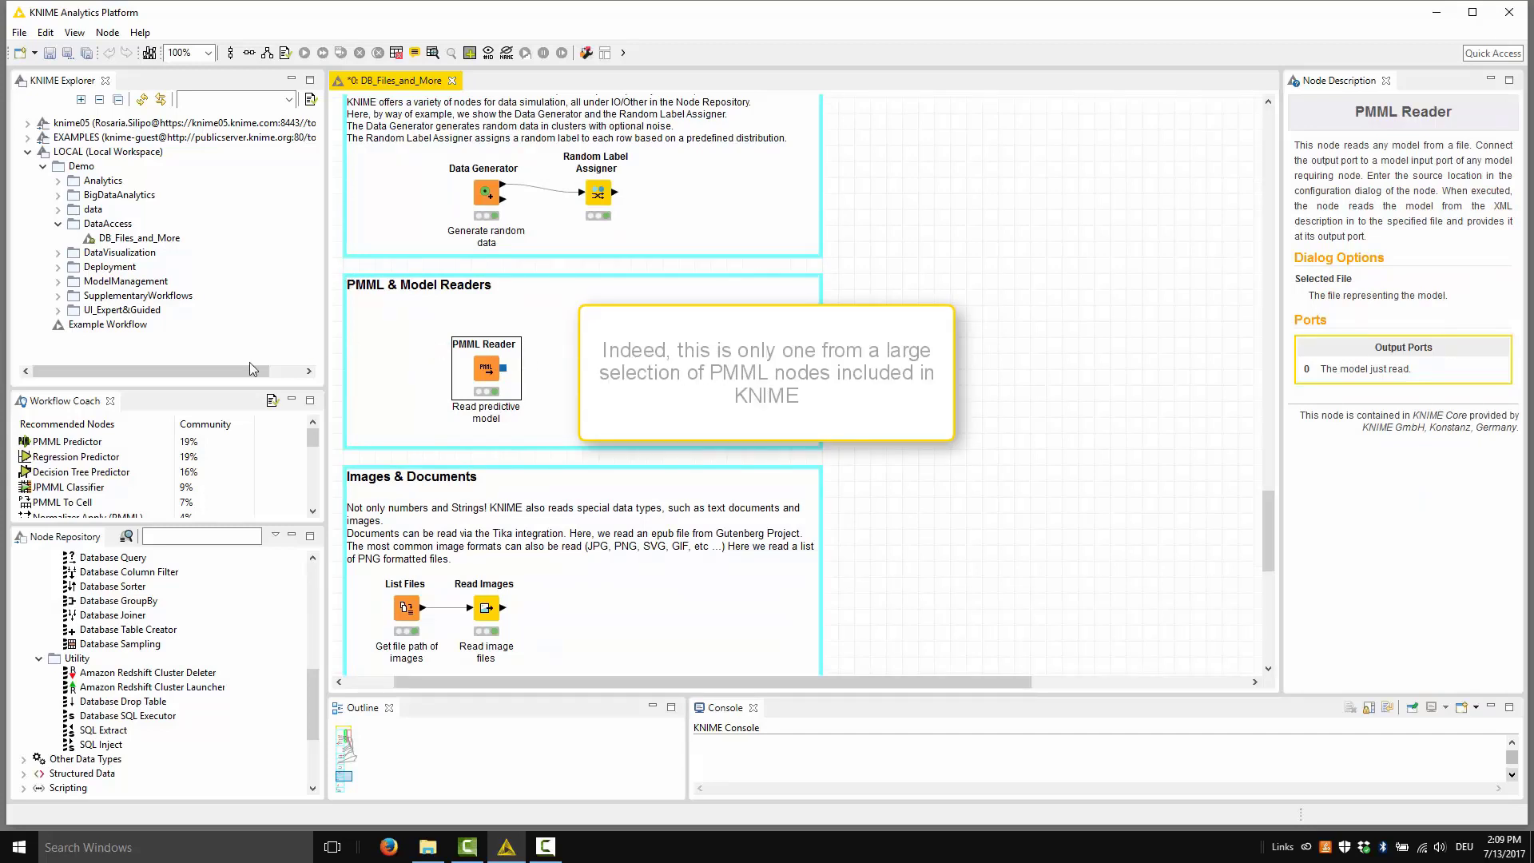
click(191, 536)
text(P)
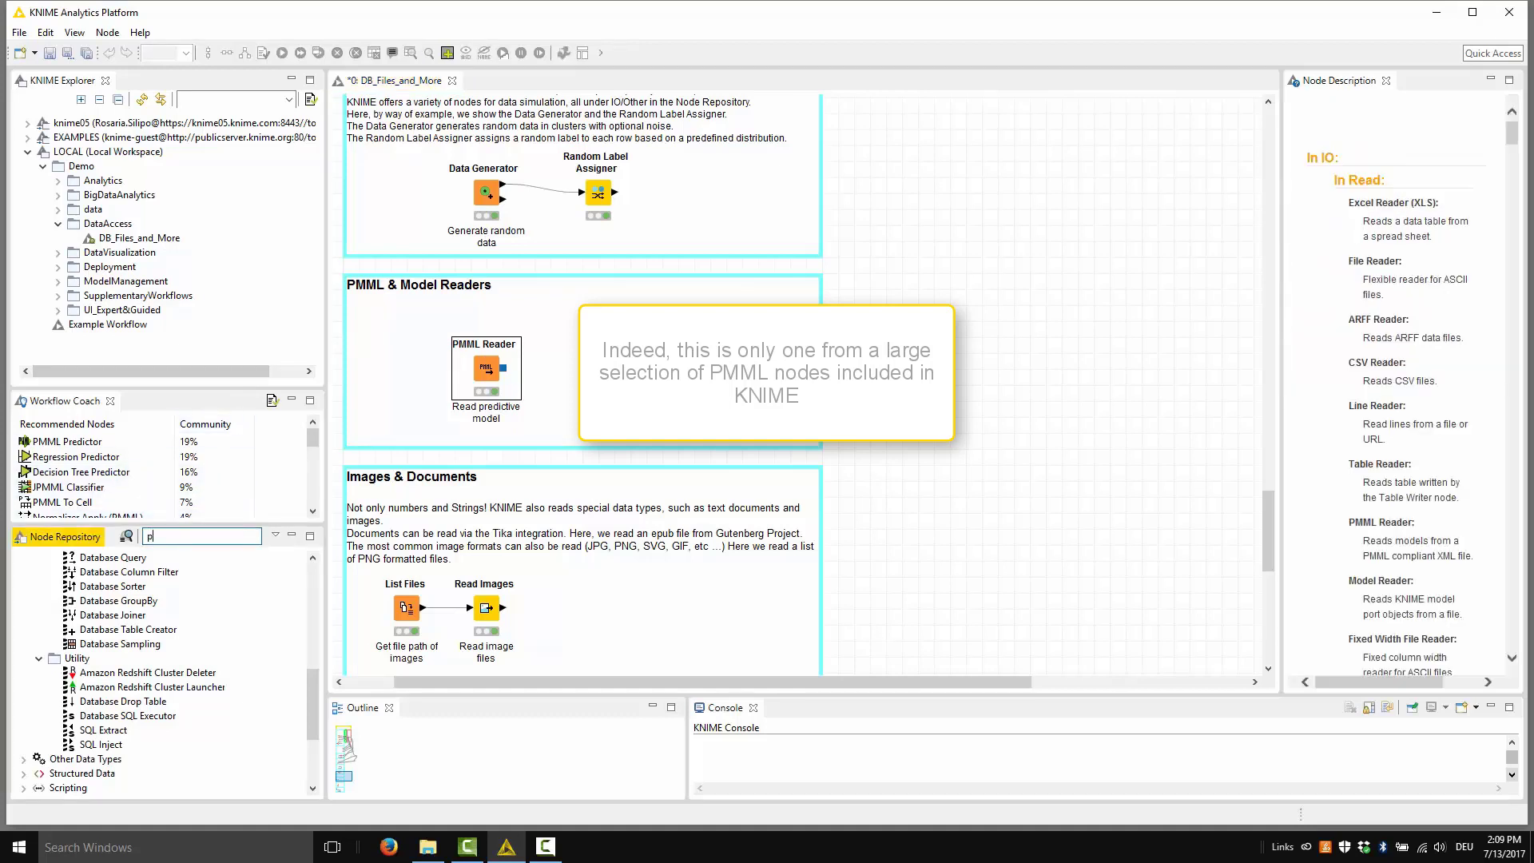
text(mml)
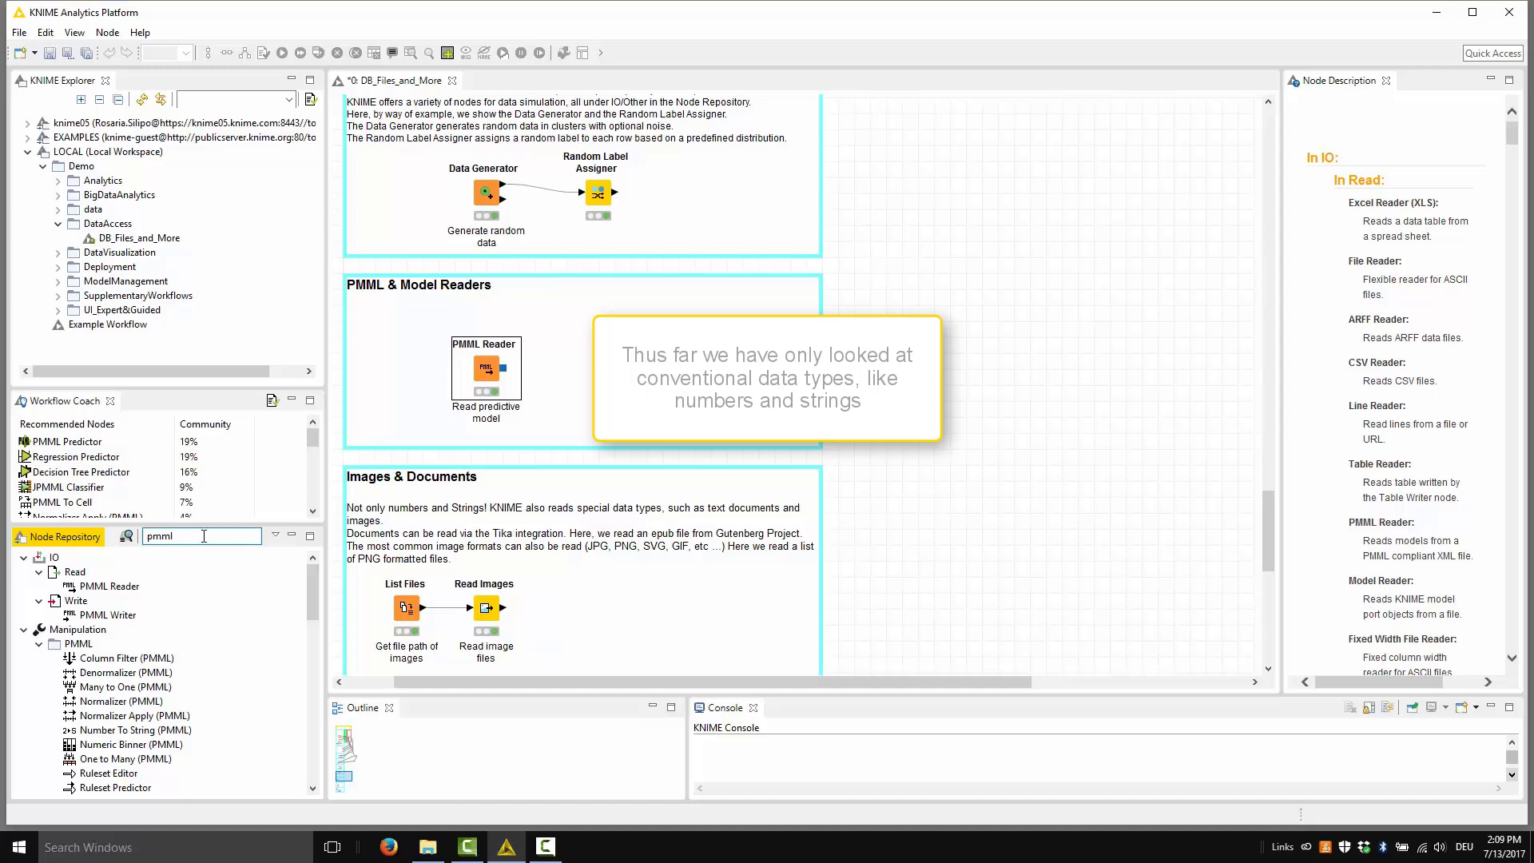
scroll(458, 485, down, 3)
scroll(458, 485, down, 3)
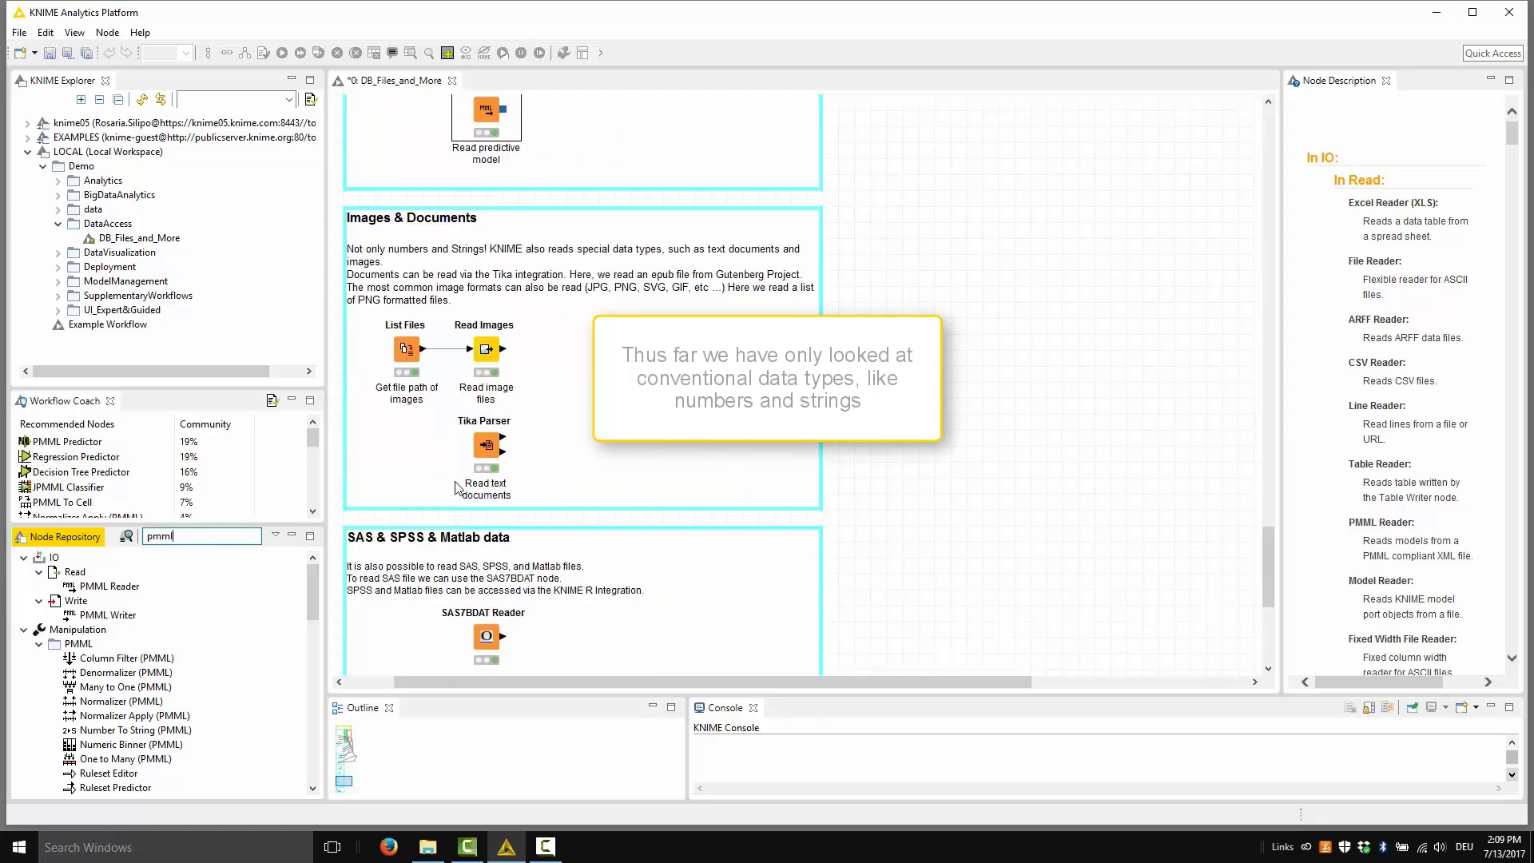
click(484, 445)
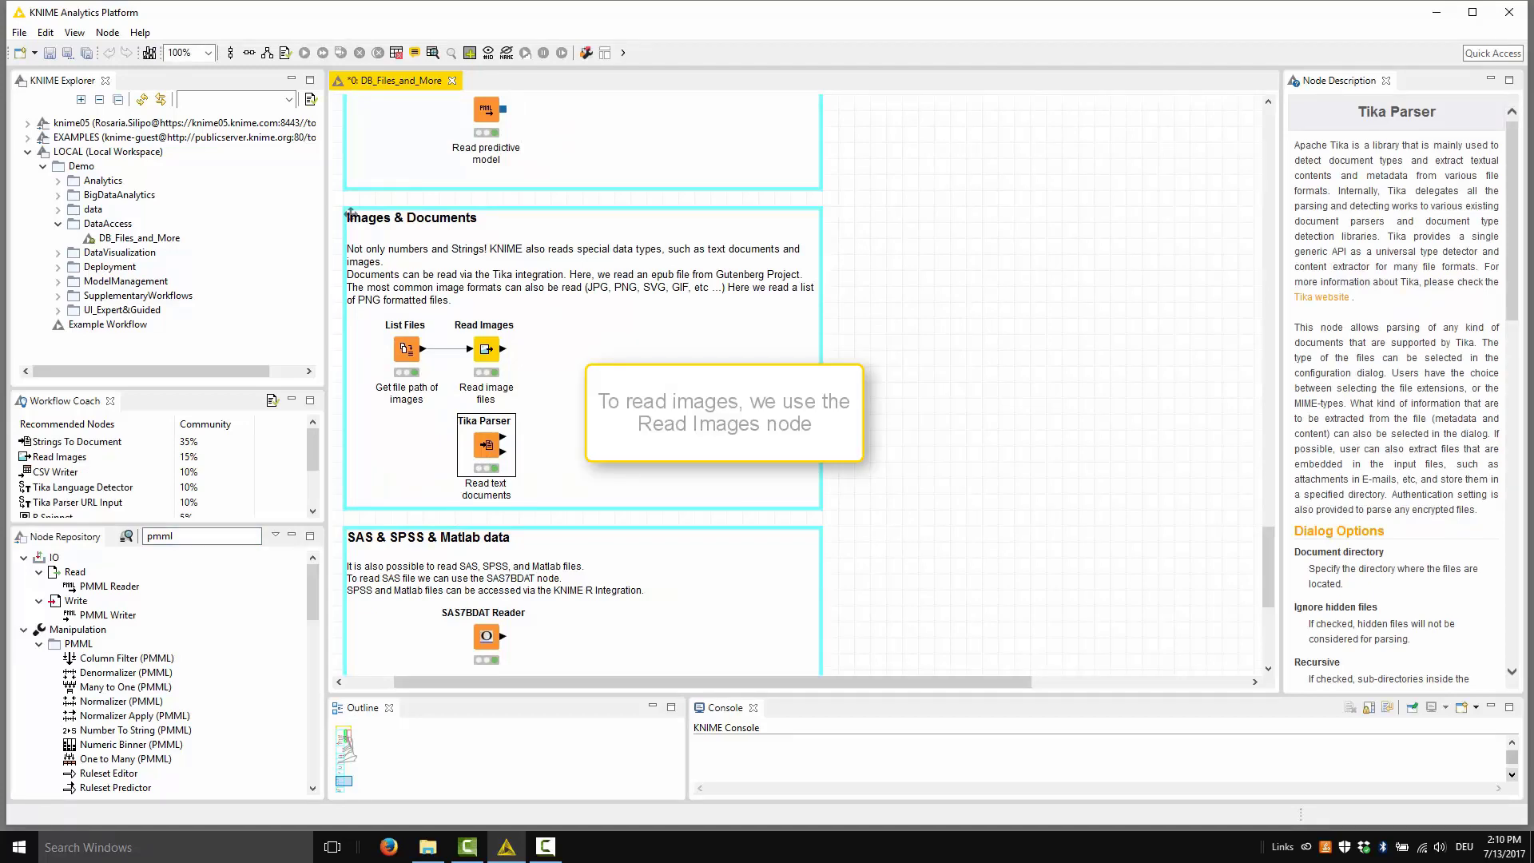
right_click(486, 350)
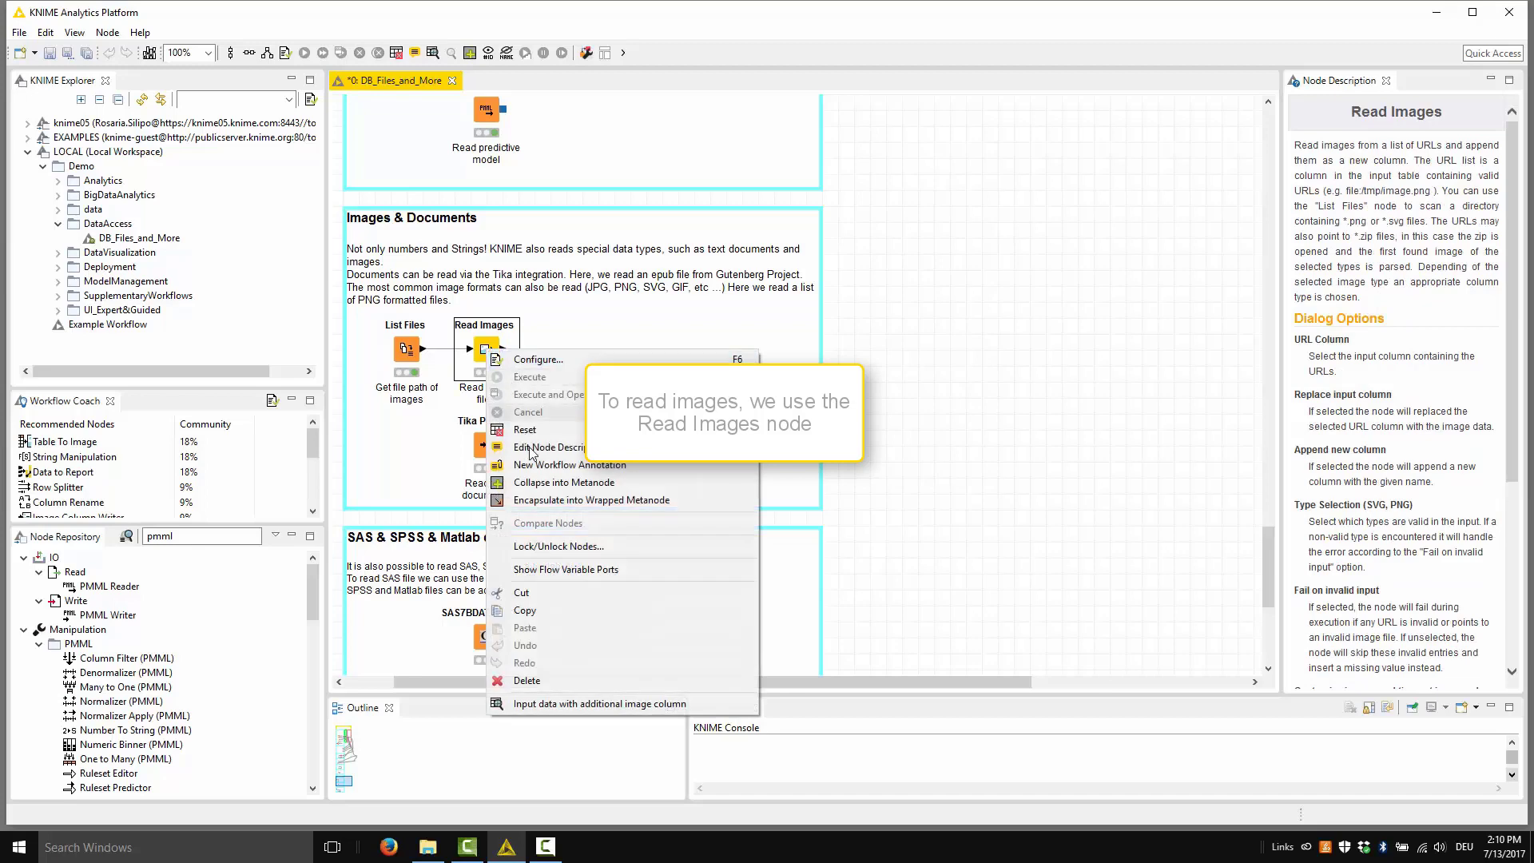
click(560, 704)
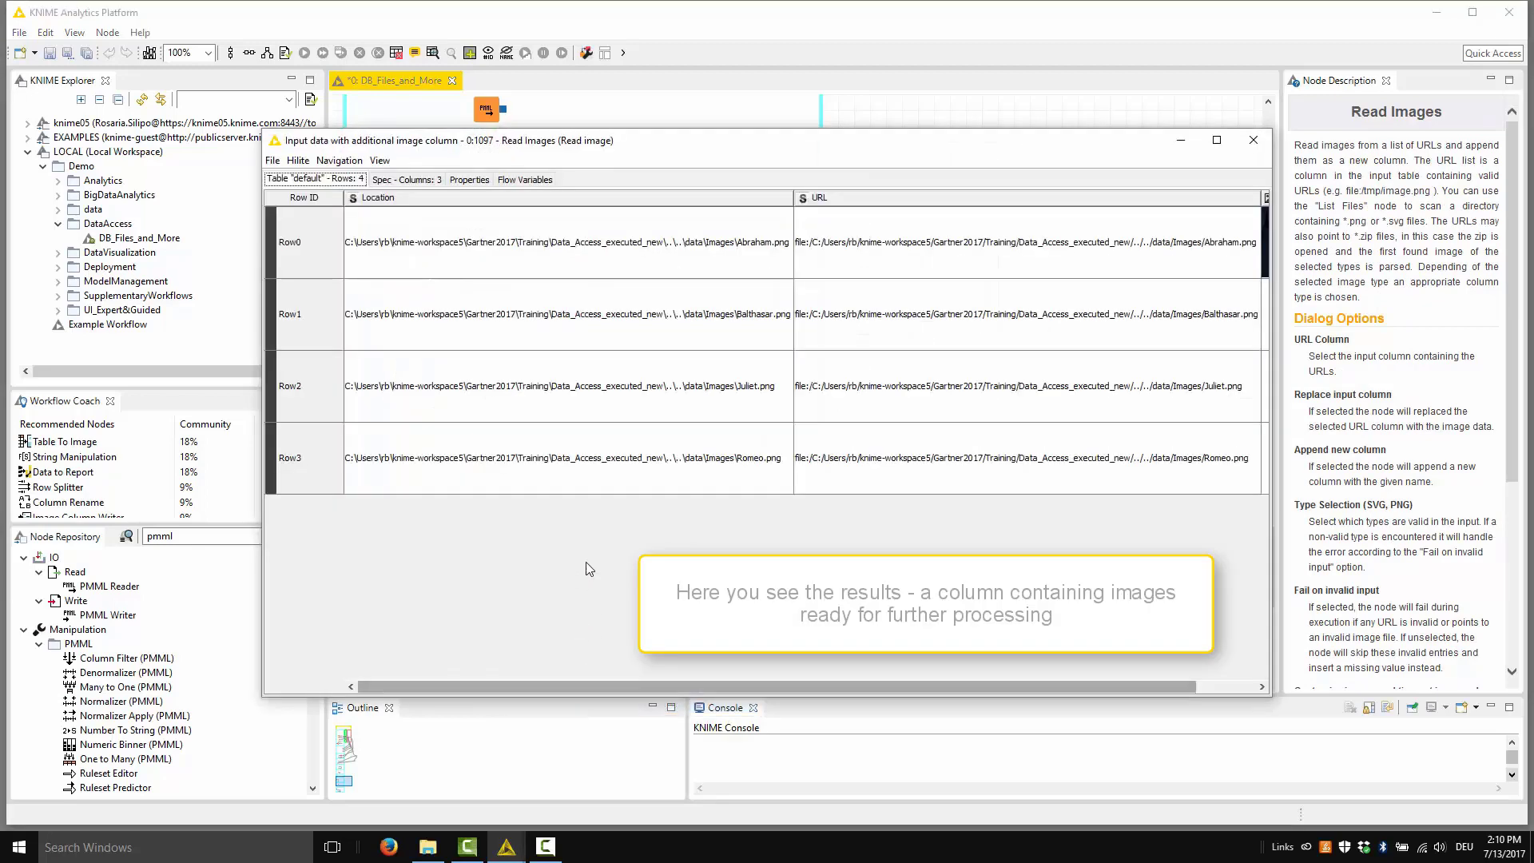
drag(674, 684, 847, 684)
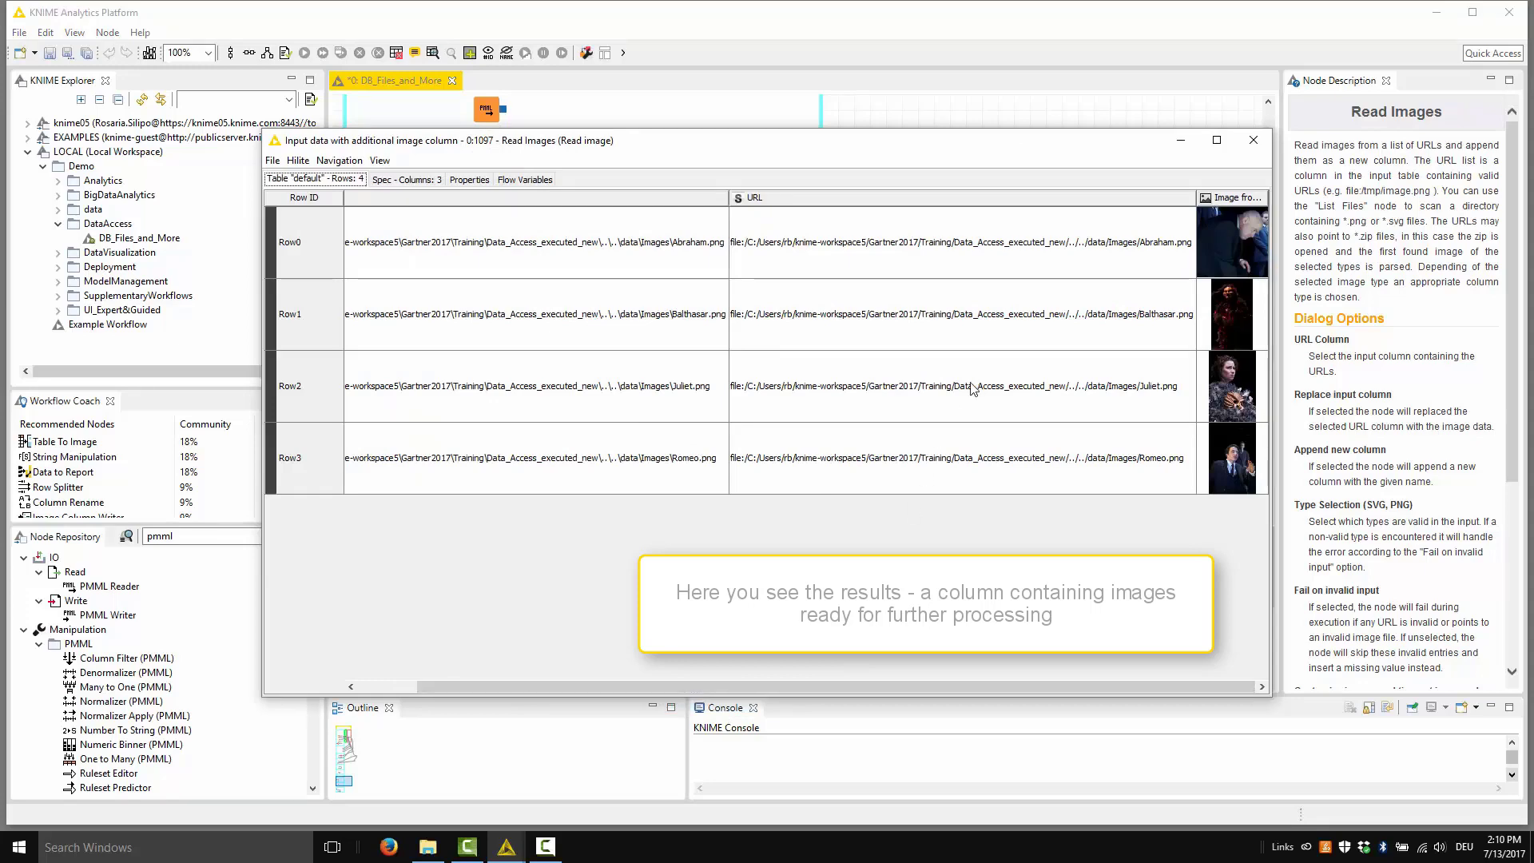
View the Tika Parser's metadata output table, enlarging Row0 to read the epub content.
click(1253, 140)
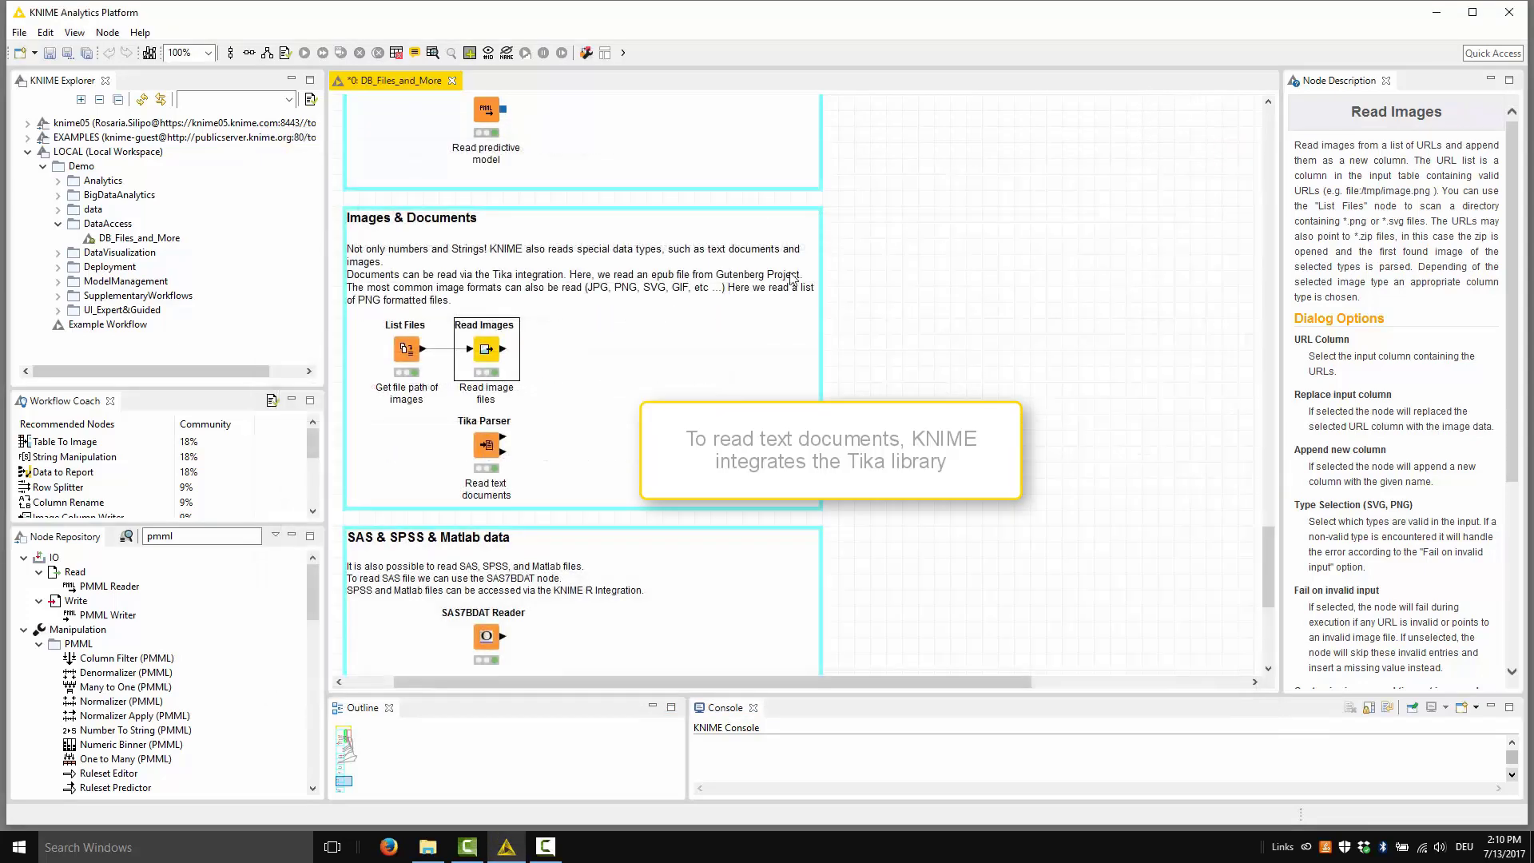
click(499, 453)
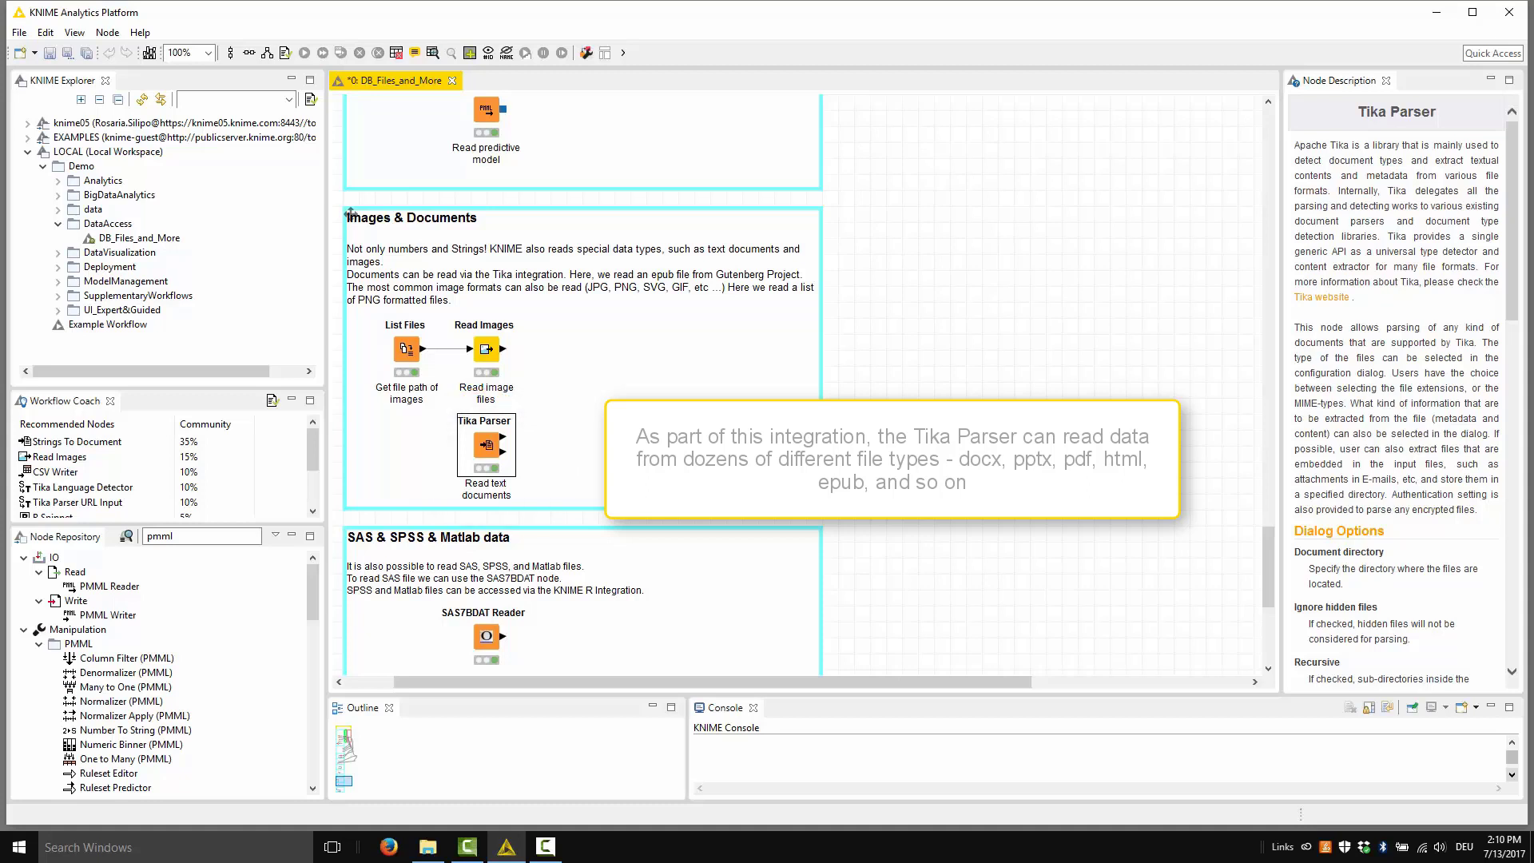
right_click(487, 445)
click(602, 803)
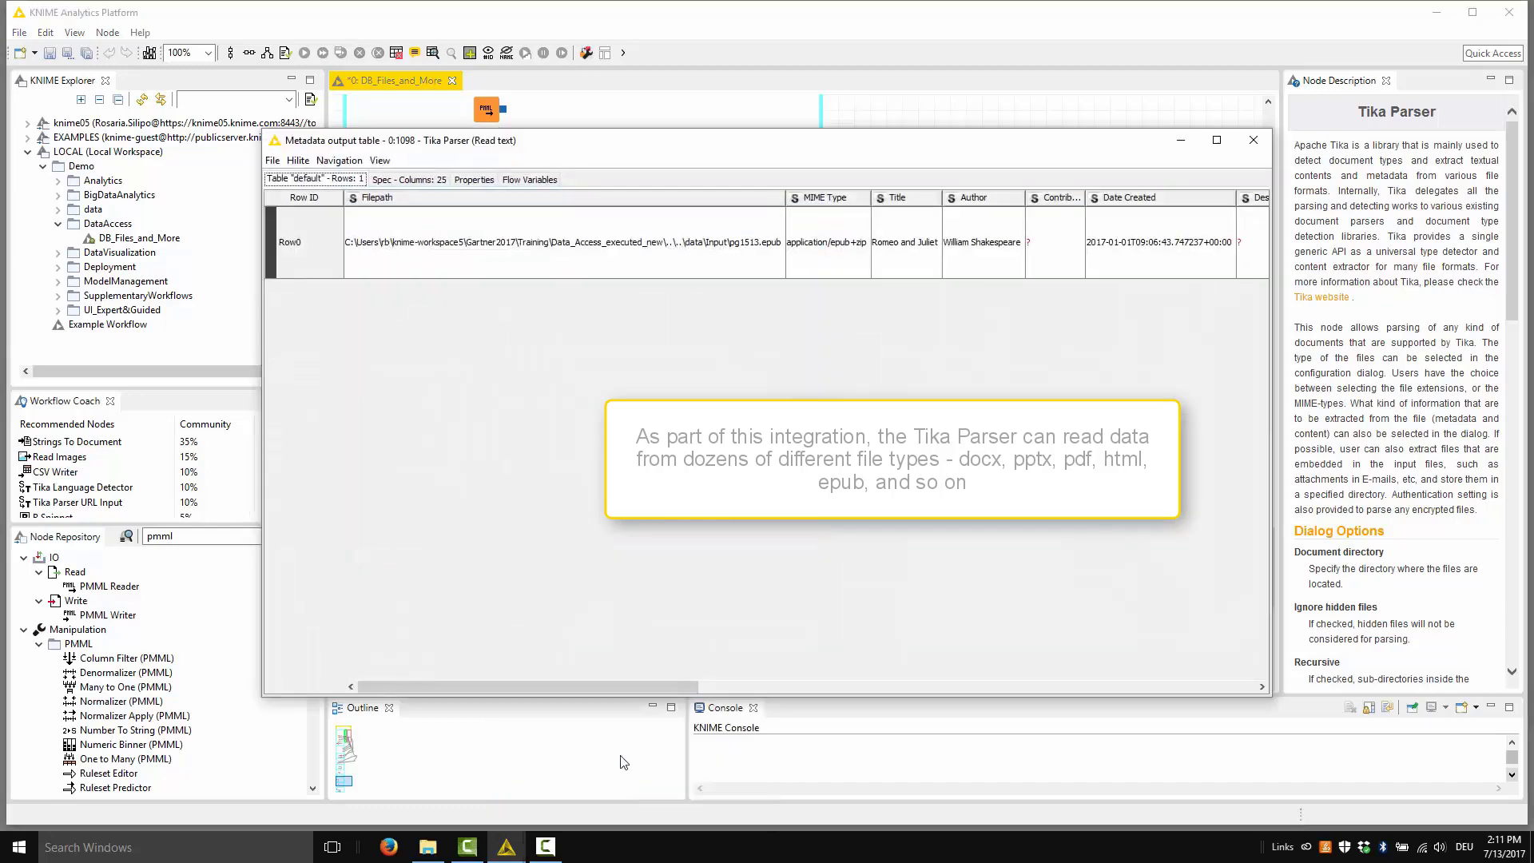
drag(660, 688, 1201, 688)
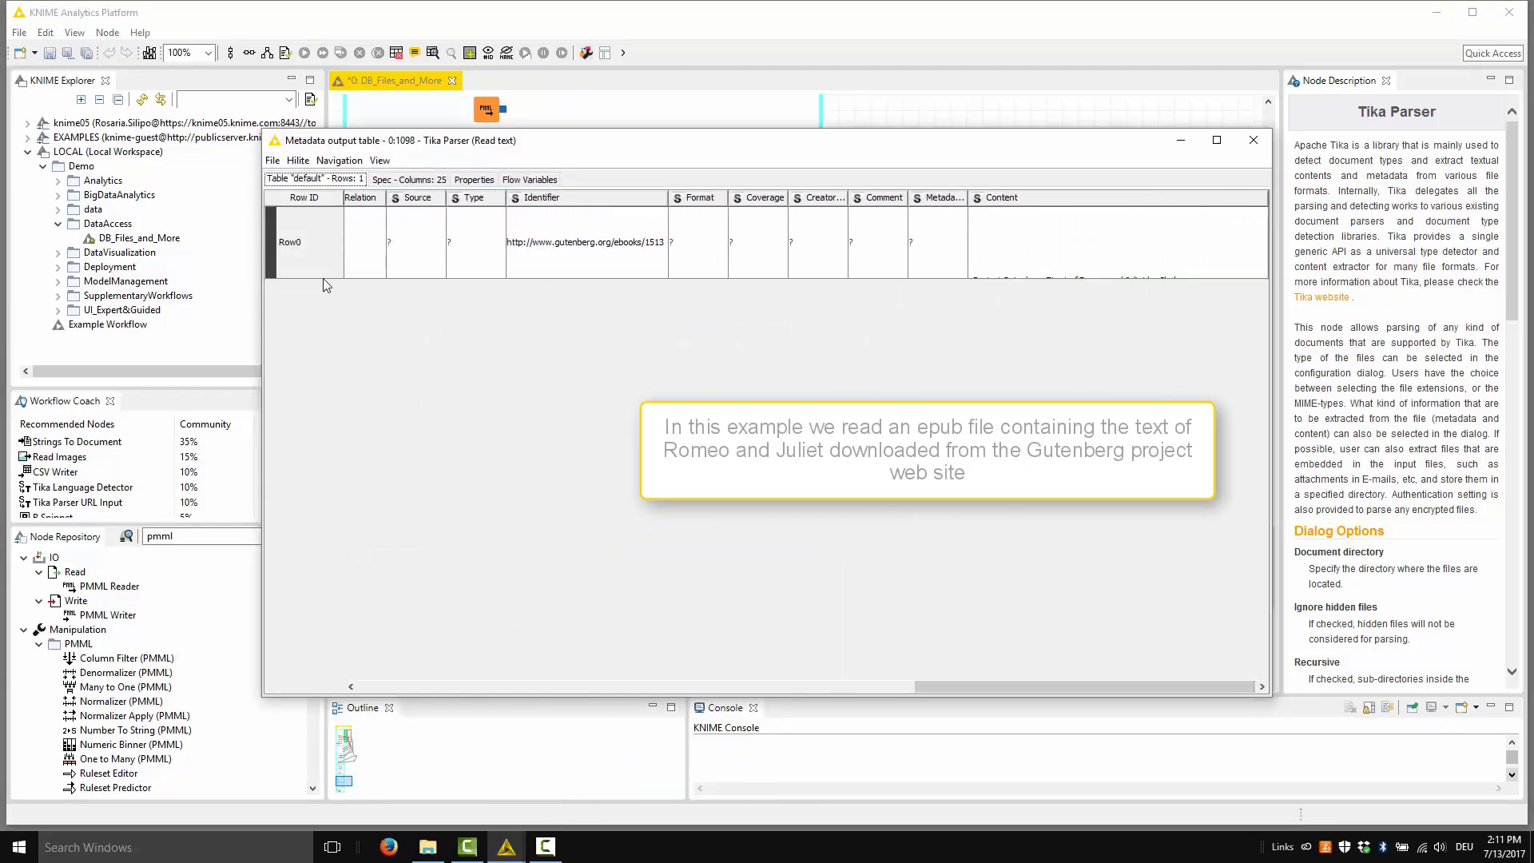
drag(316, 278, 317, 654)
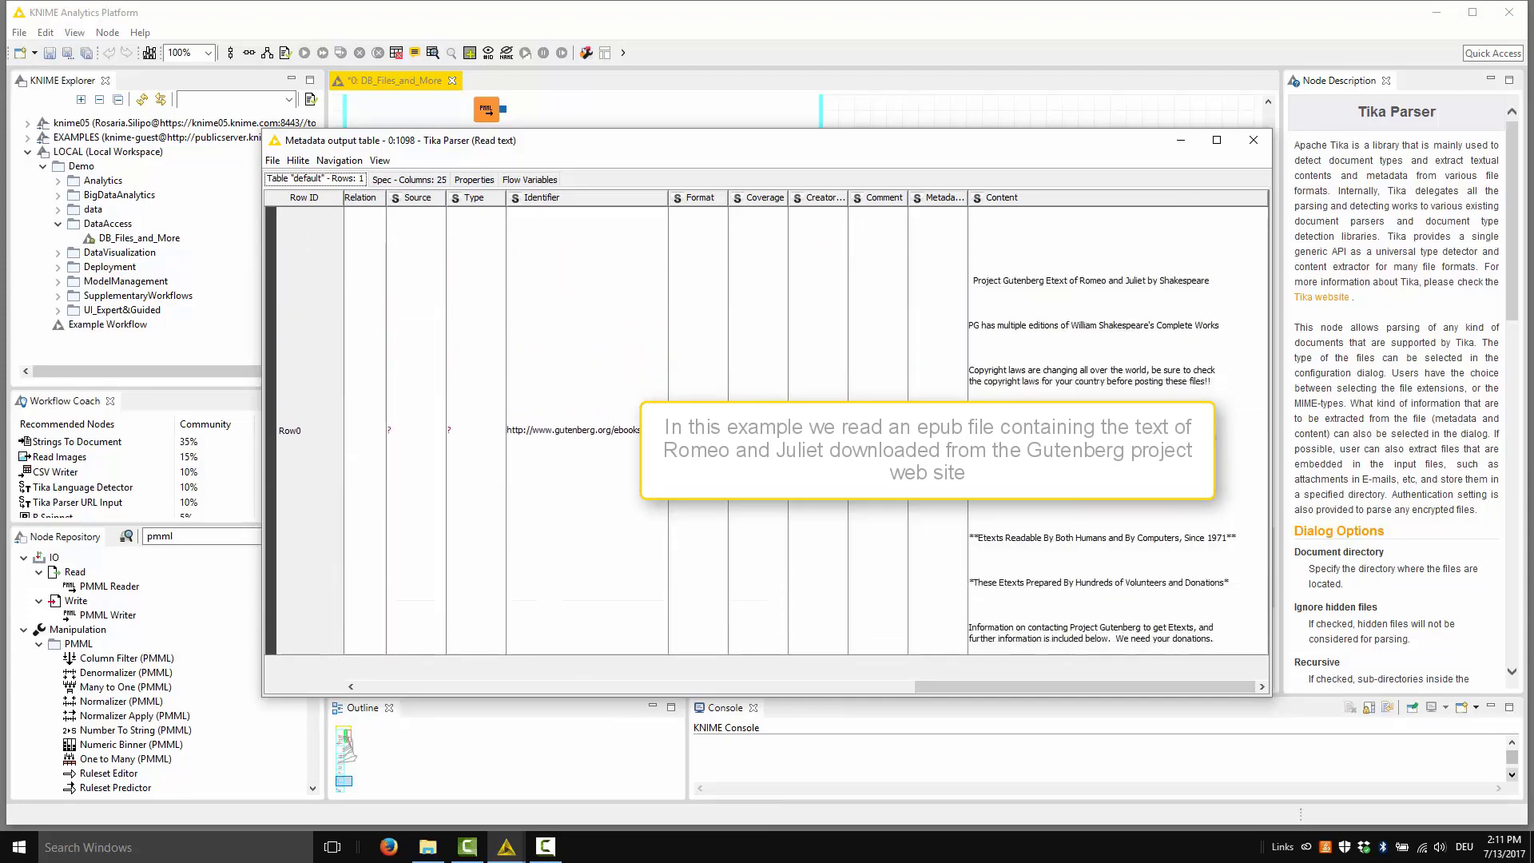
click(1253, 140)
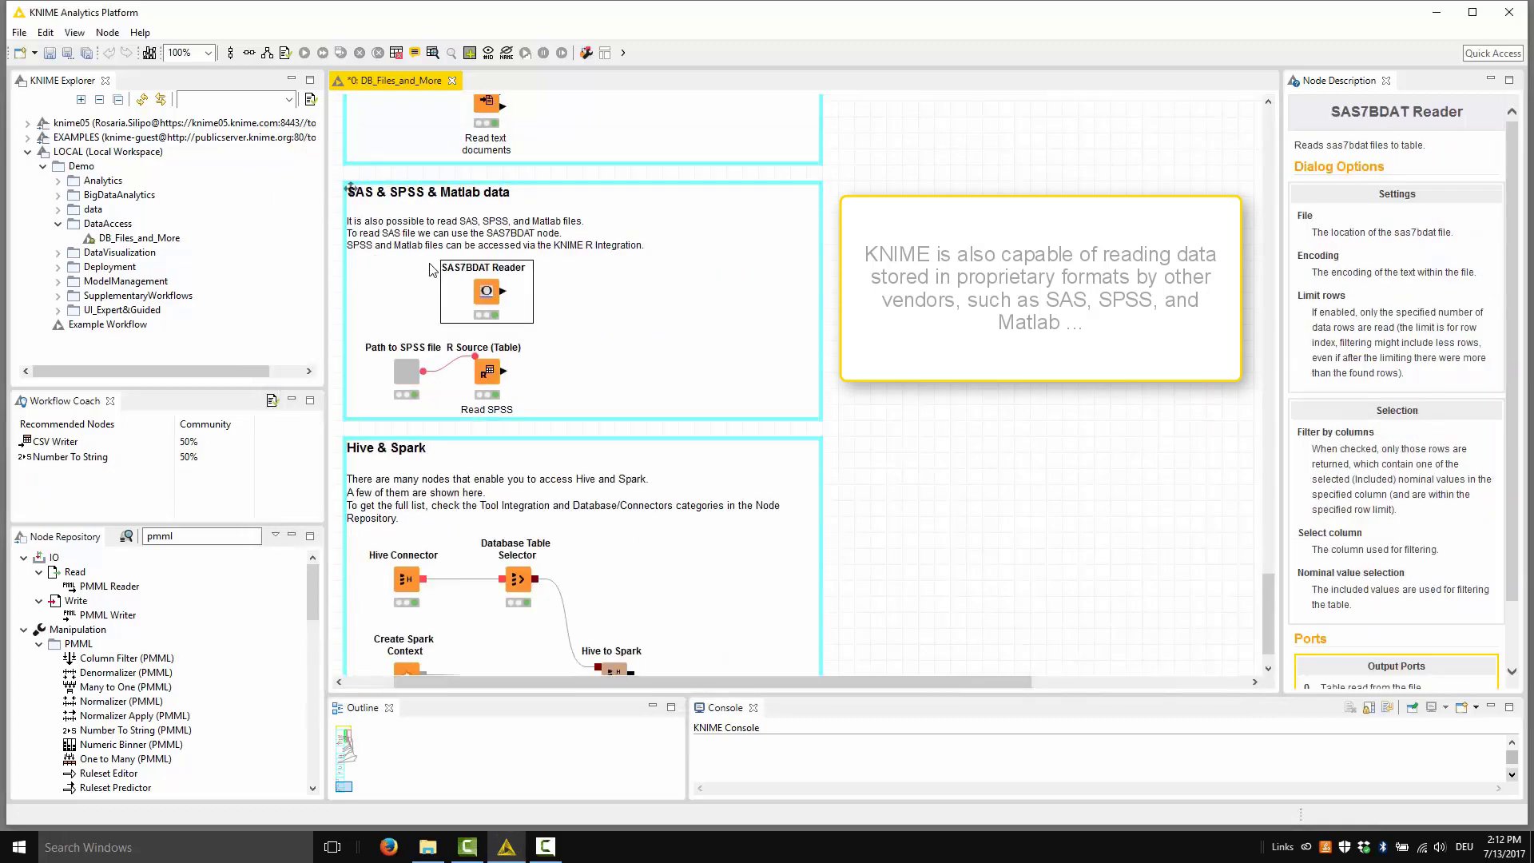
click(490, 377)
right_click(489, 378)
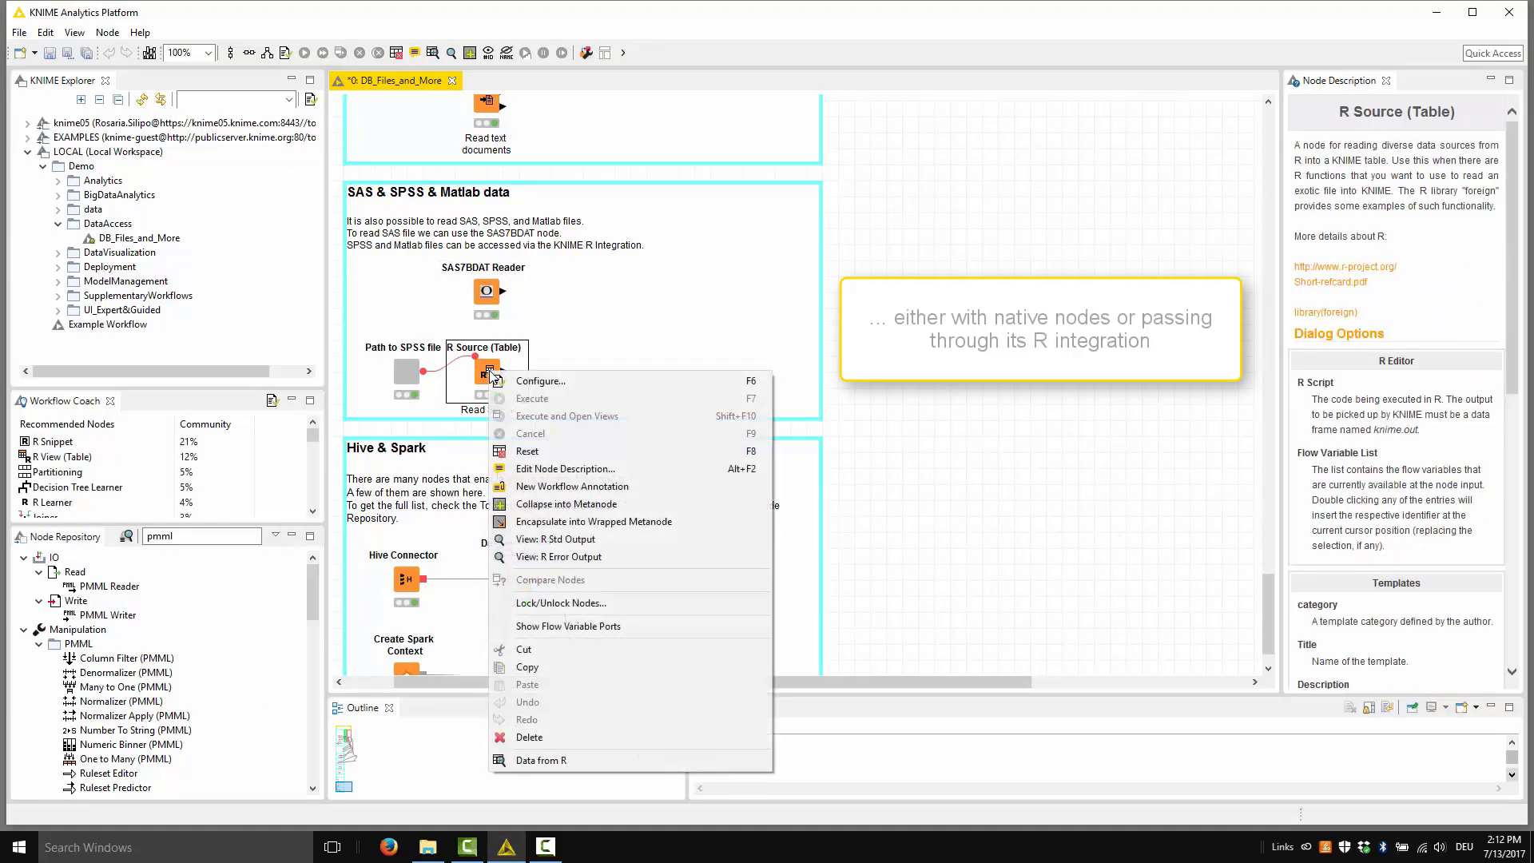
click(572, 381)
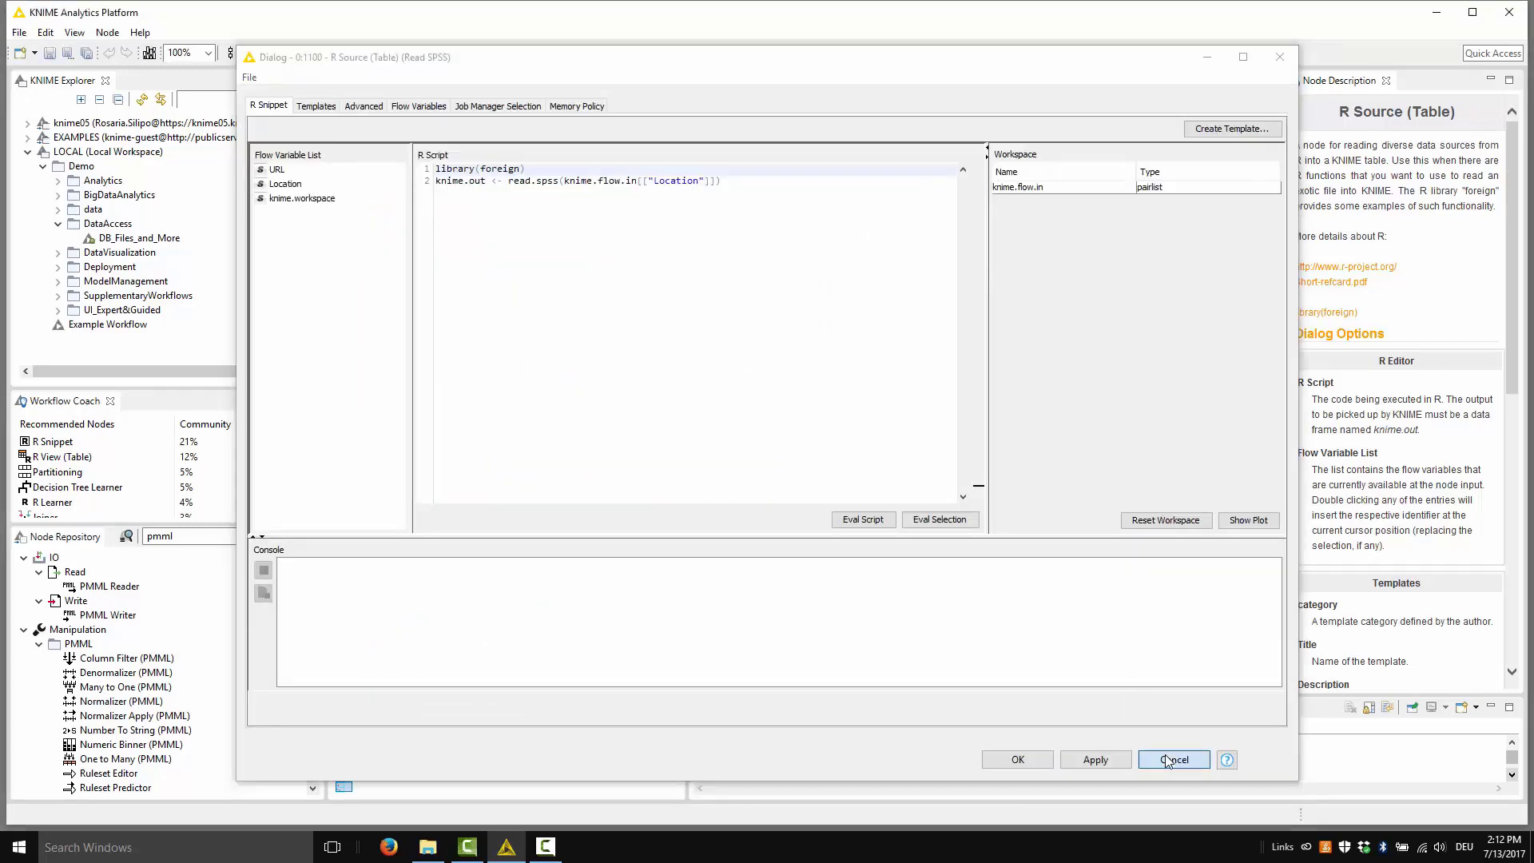
click(1169, 761)
right_click(487, 324)
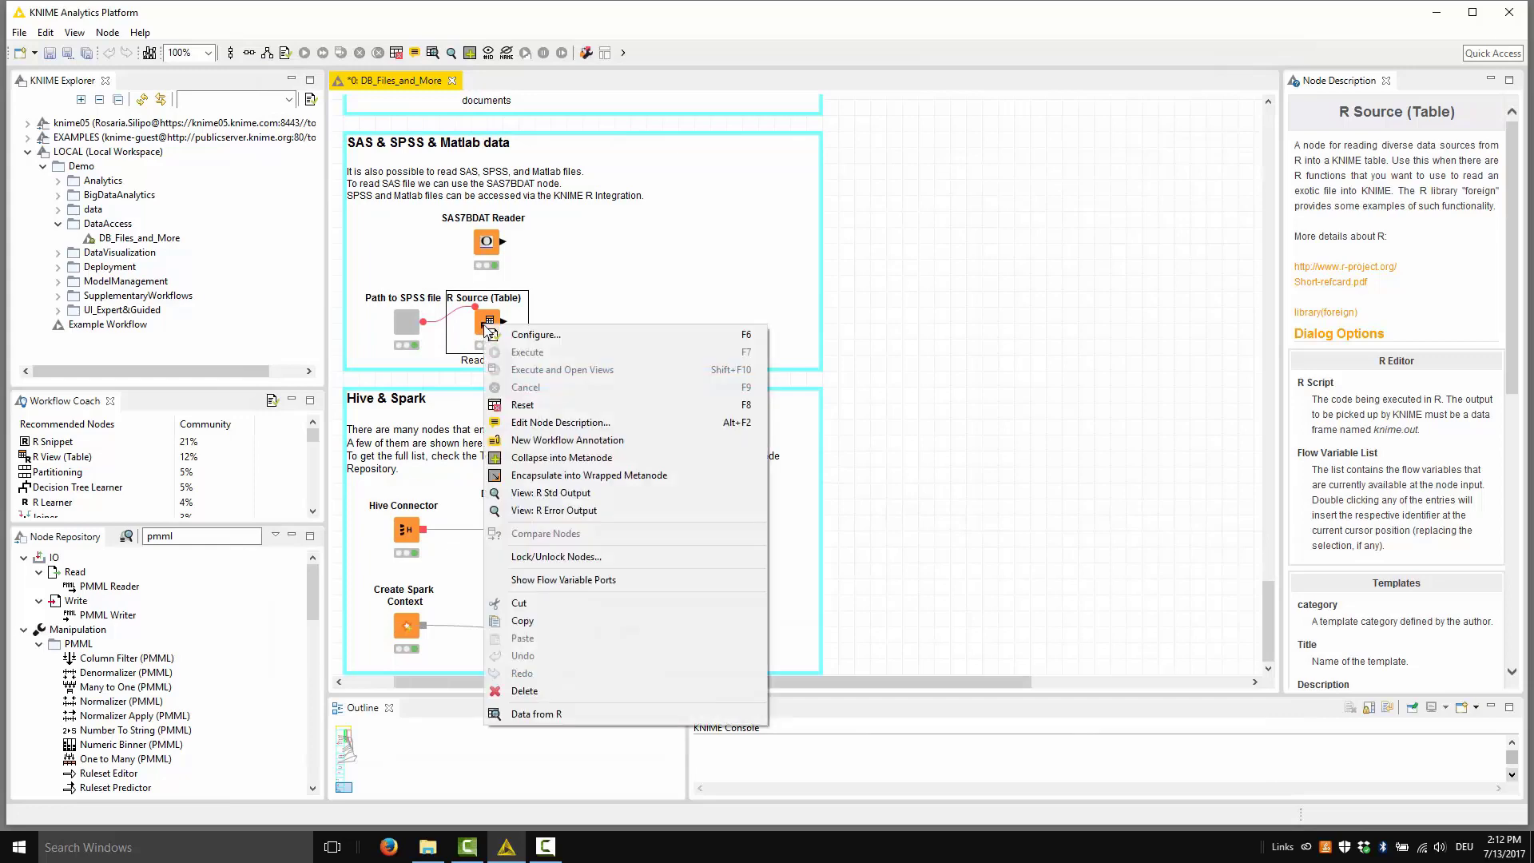
click(564, 714)
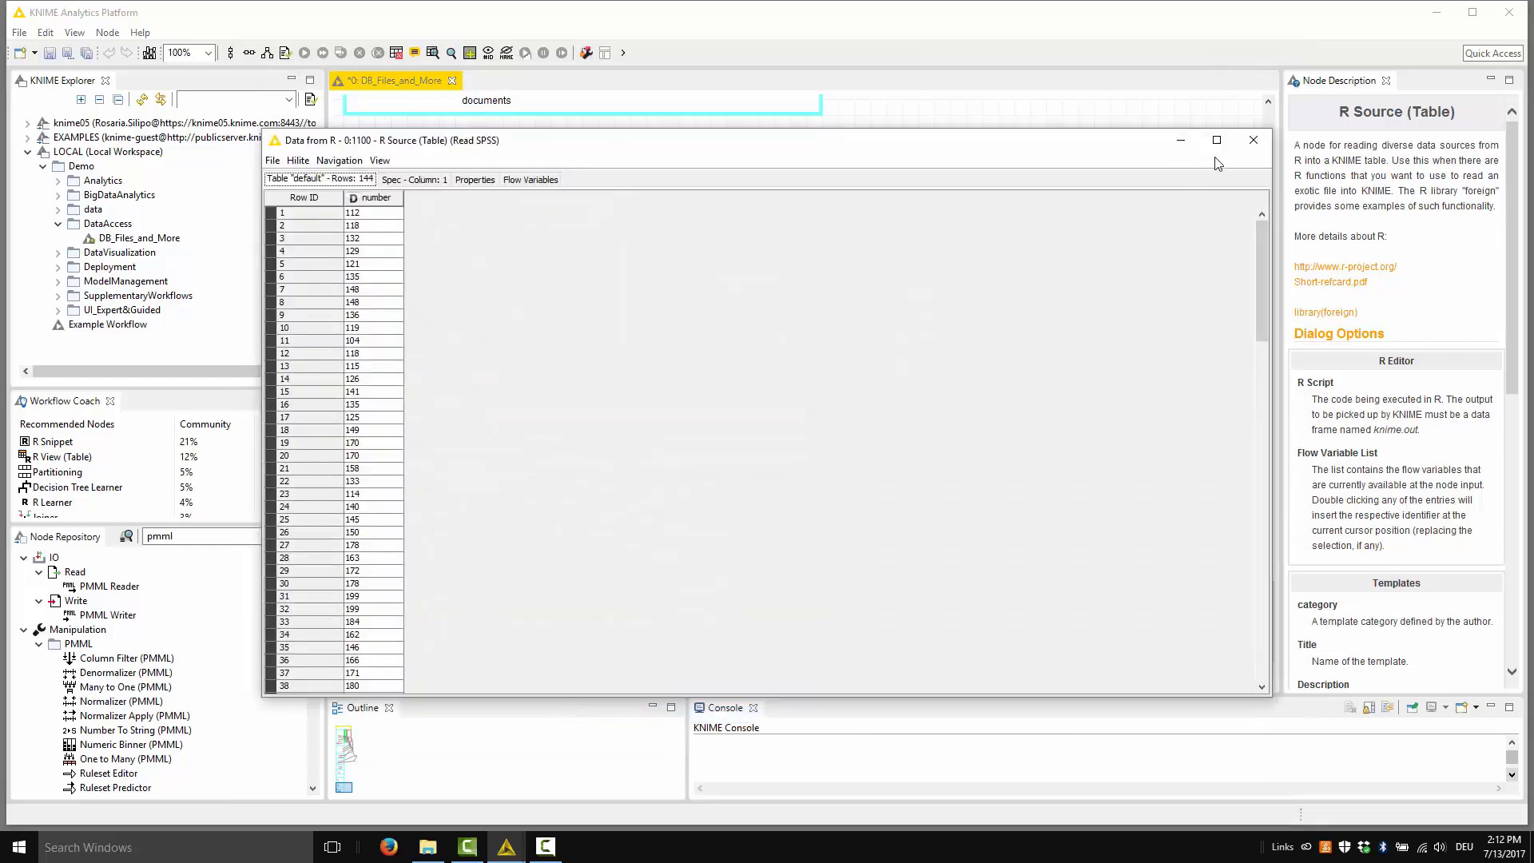
click(1252, 140)
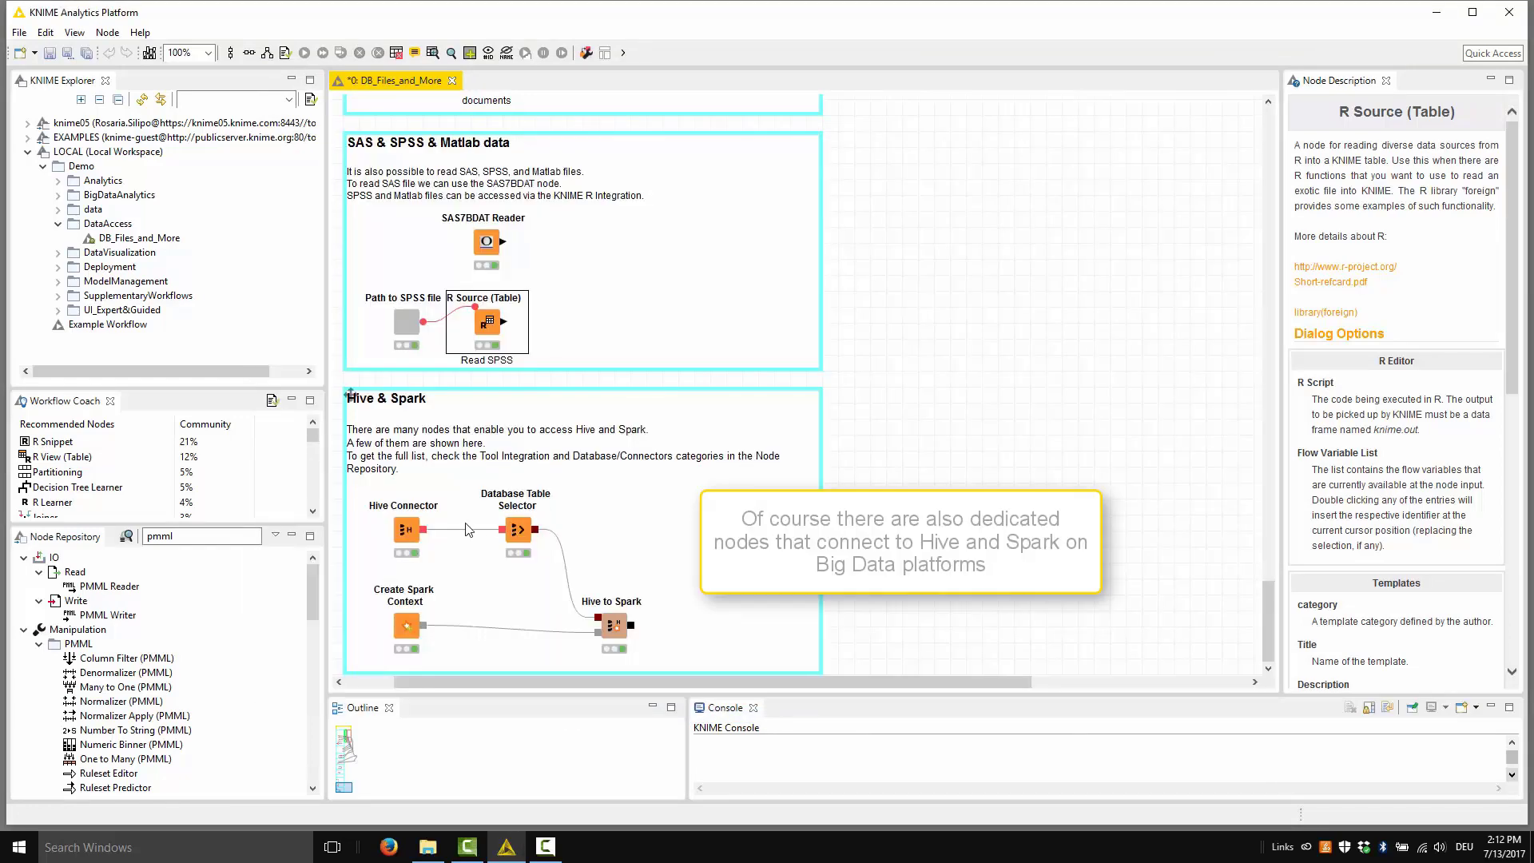
Select the Hive Connector node to bring the Blend Data metanode into view.
click(409, 529)
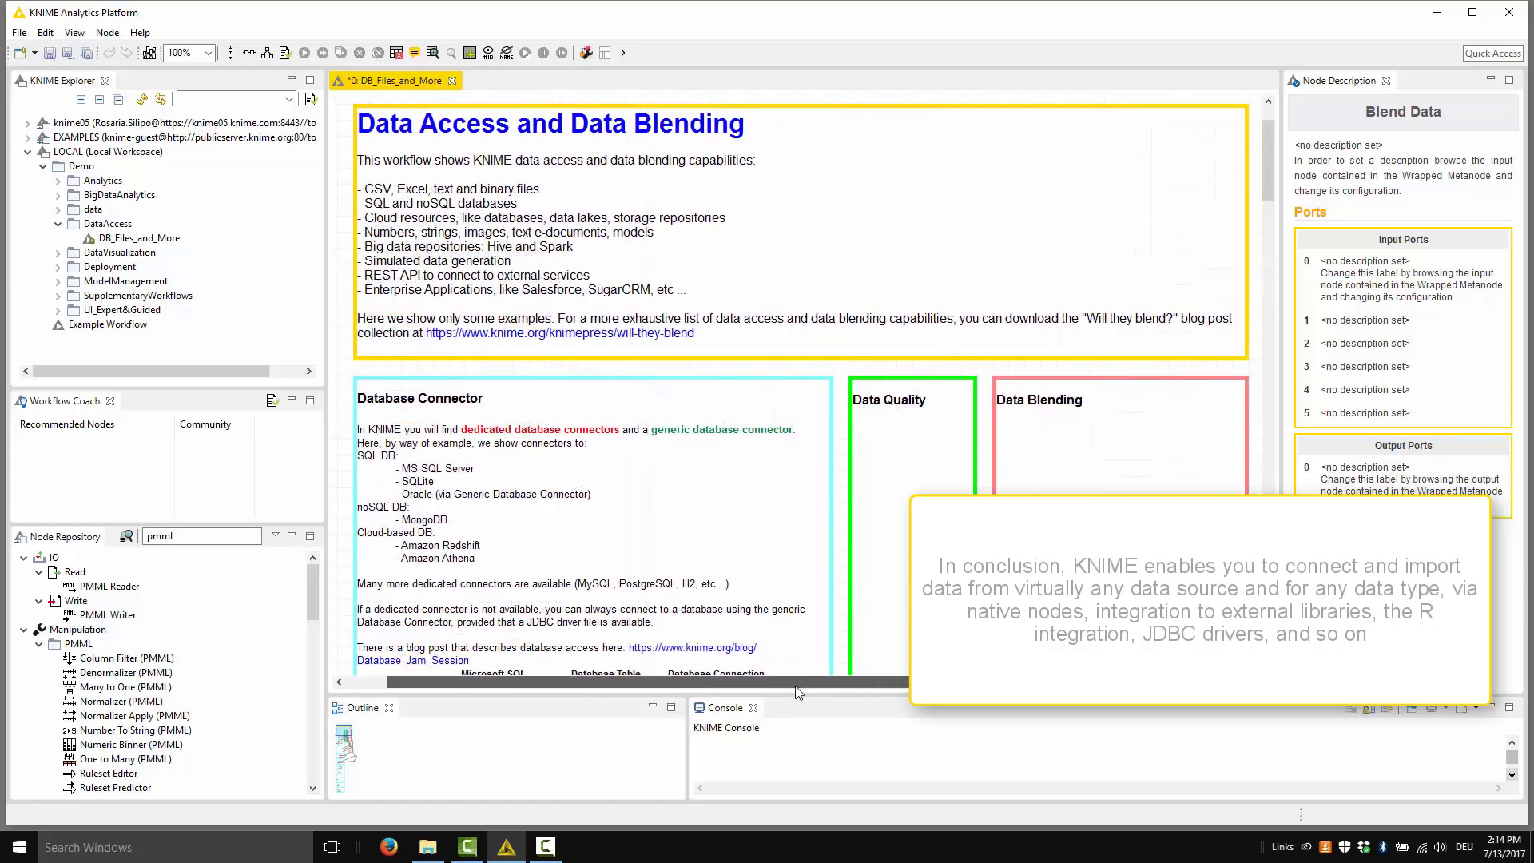
Scroll the workflow editor back to the Data Access and Data Blending title annotation.
scroll(799, 686, right, 1)
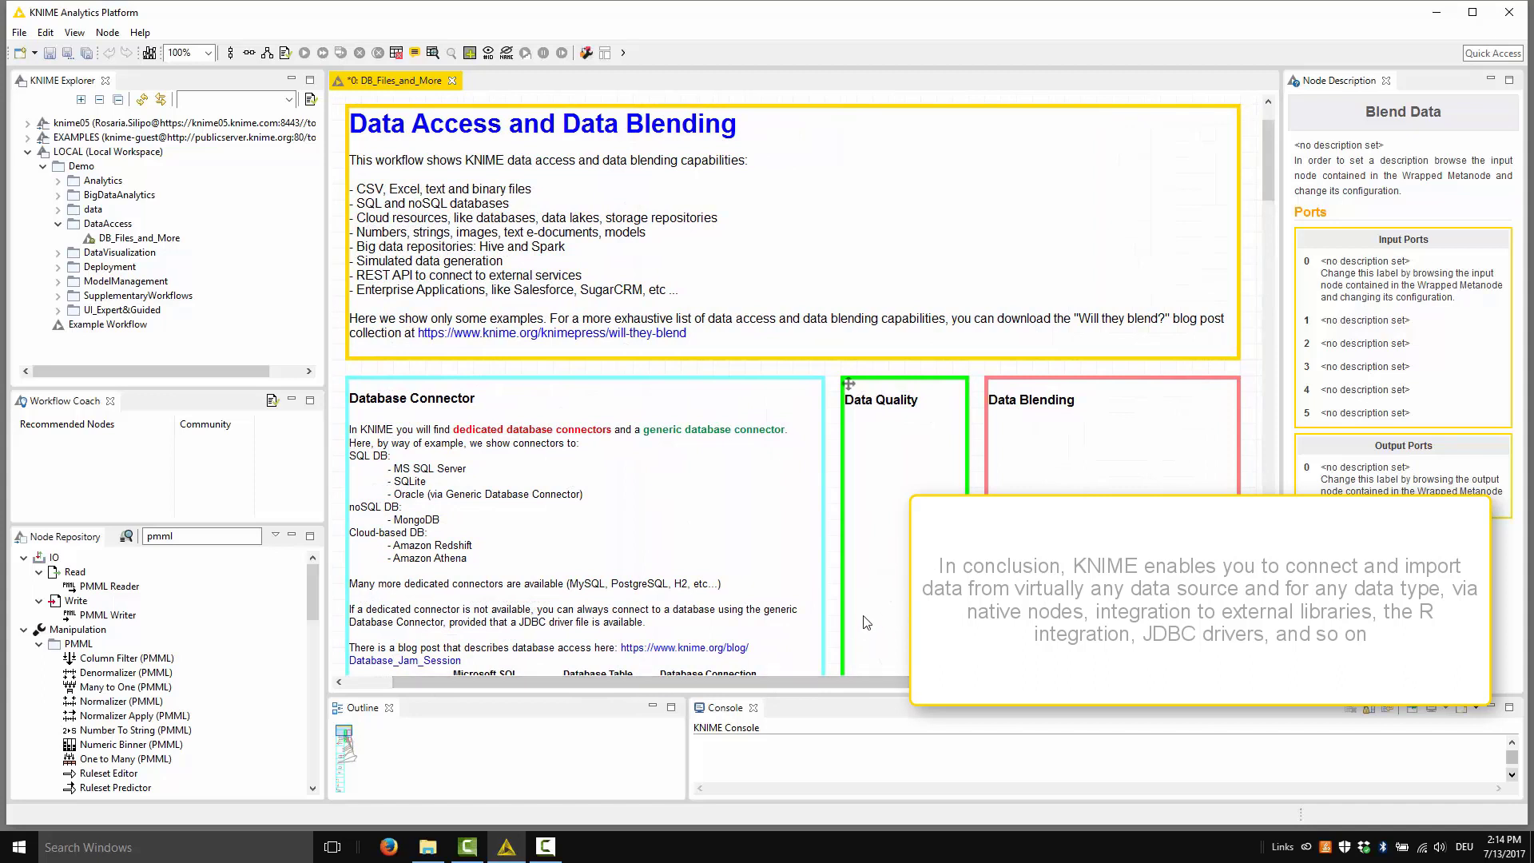